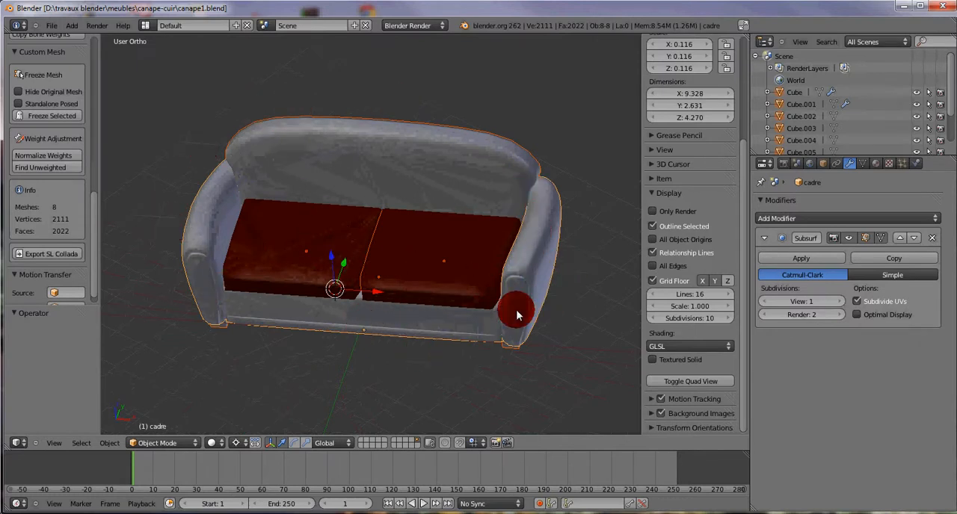
Step: Inspect the right seat cushion's cuir-simple material and collapse its Diffuse, Specular, Shading, Transparency and Options sections
right_click(428, 269)
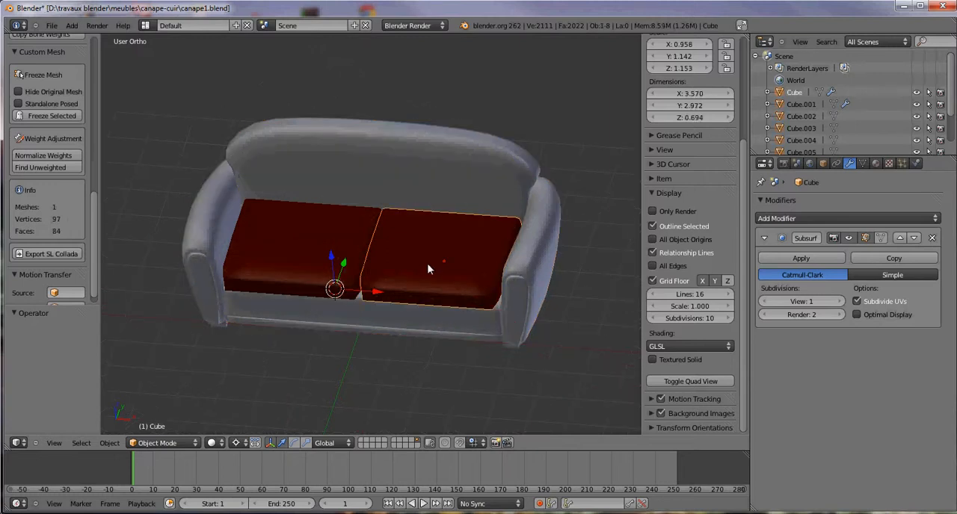
left_click(876, 164)
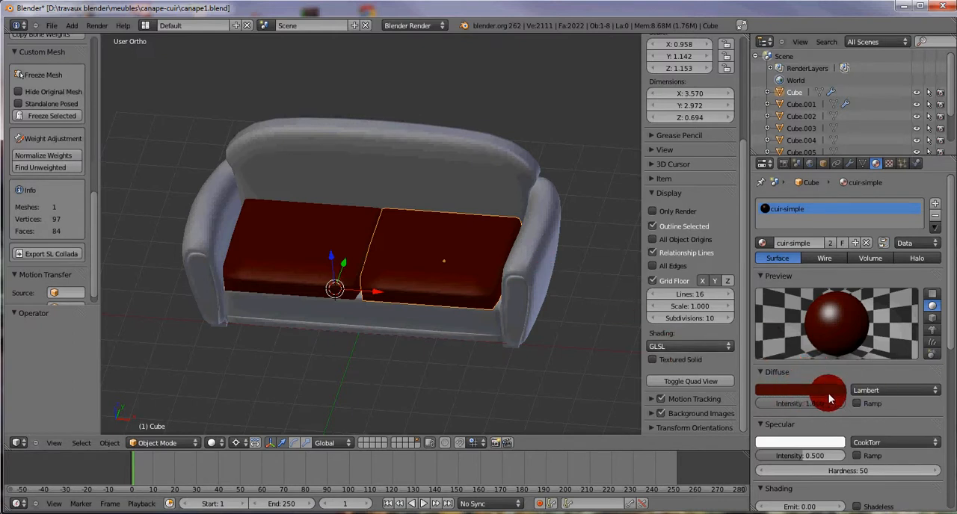
left_click(794, 389)
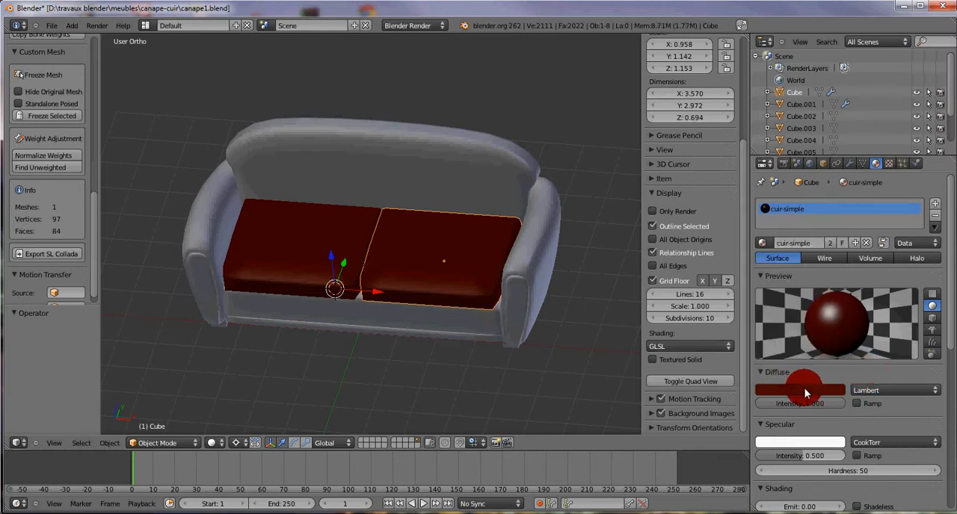
left_click(854, 372)
left_click(764, 387)
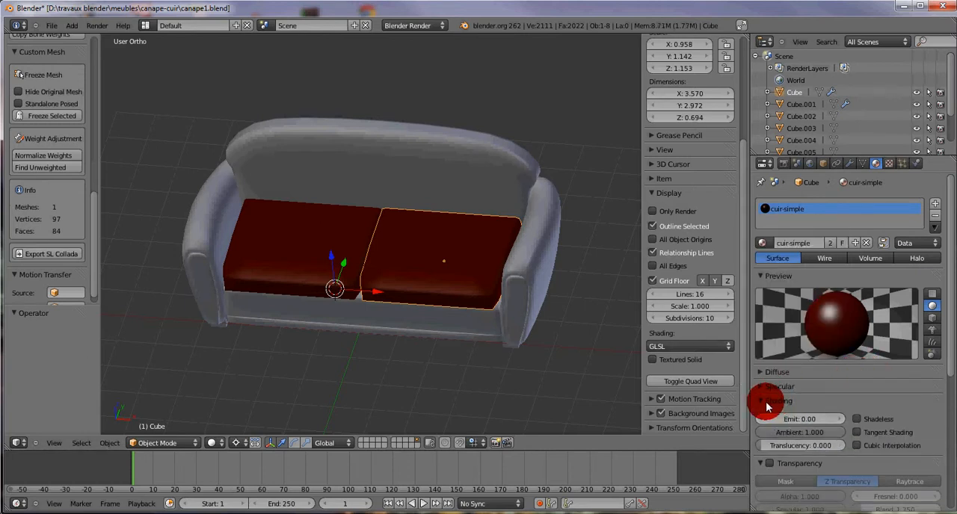
left_click(764, 401)
left_click(766, 416)
left_click(768, 415)
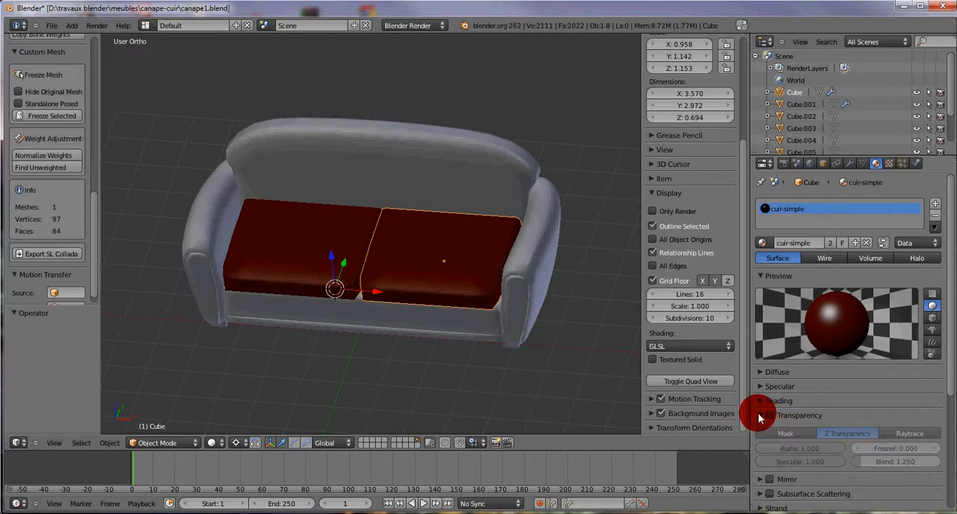
left_click(759, 417)
scroll(808, 429, "down", 3)
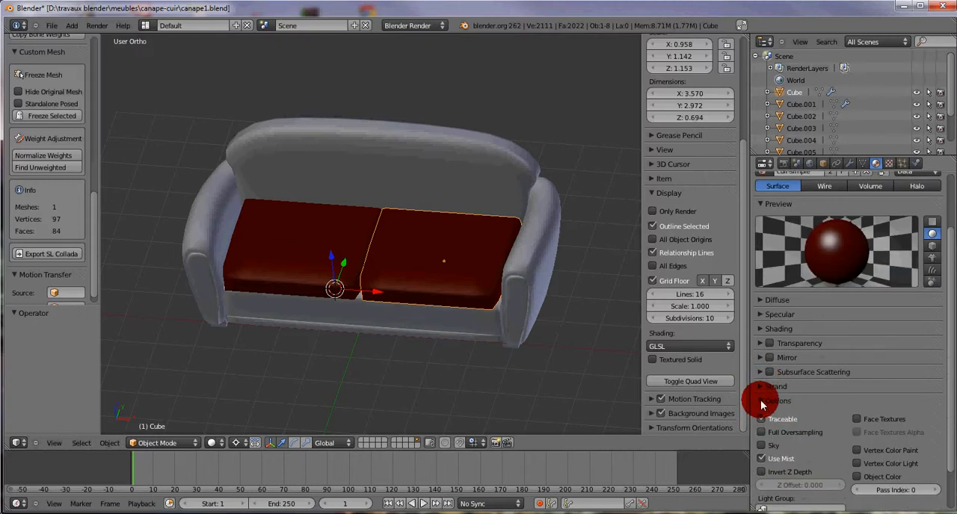
left_click(768, 402)
scroll(865, 412, "up", 3)
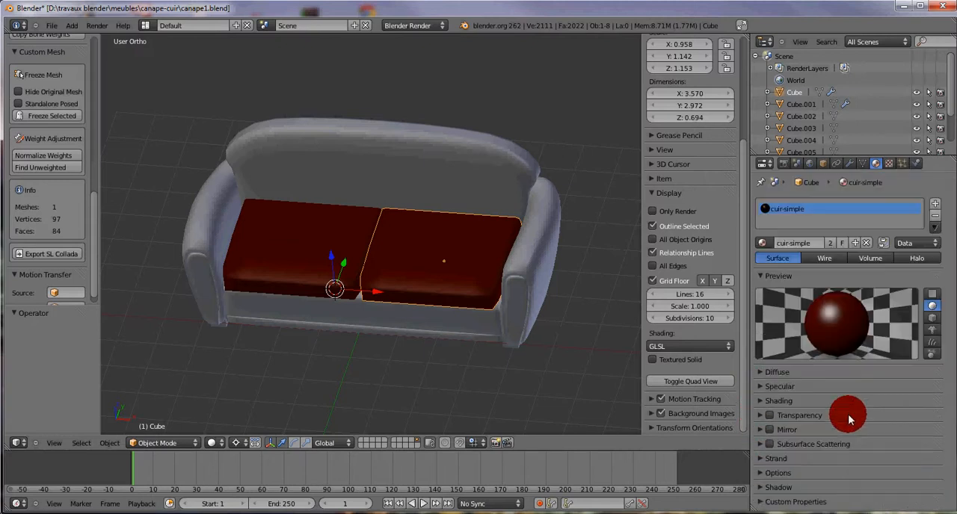
Step: Check the texture slots of the cushion's cuir-simple material and return to its material settings
left_click(889, 163)
scroll(848, 267, "down", 1)
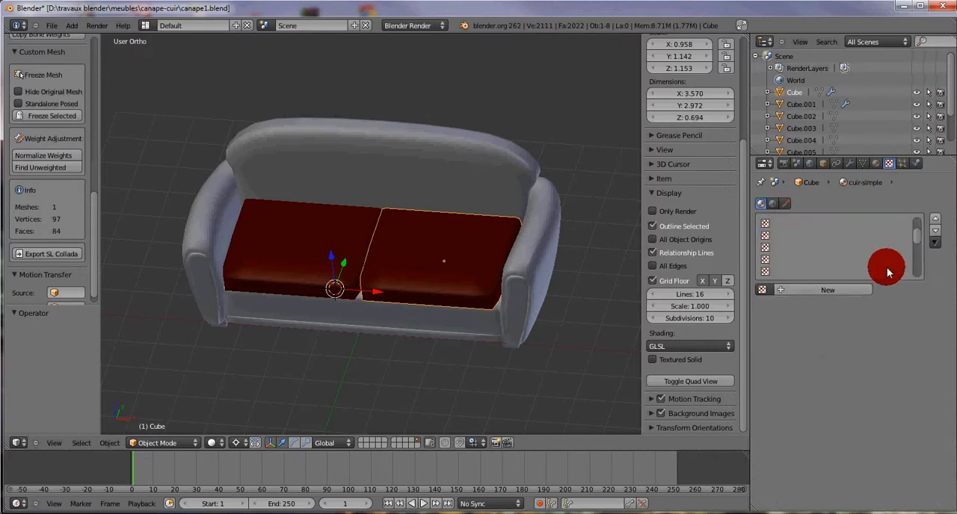
scroll(906, 274, "up", 6)
scroll(632, 224, "up", 1)
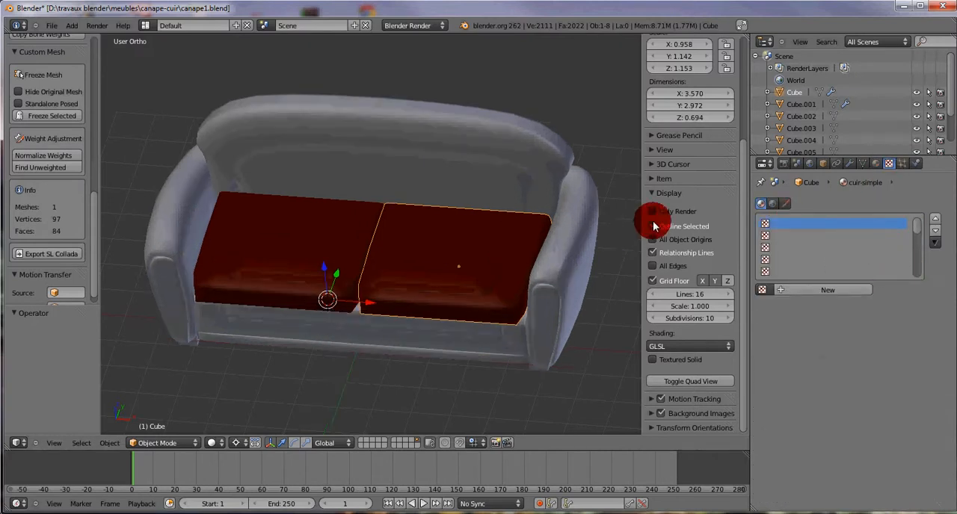
scroll(656, 224, "up", 2)
scroll(407, 292, "up", 2)
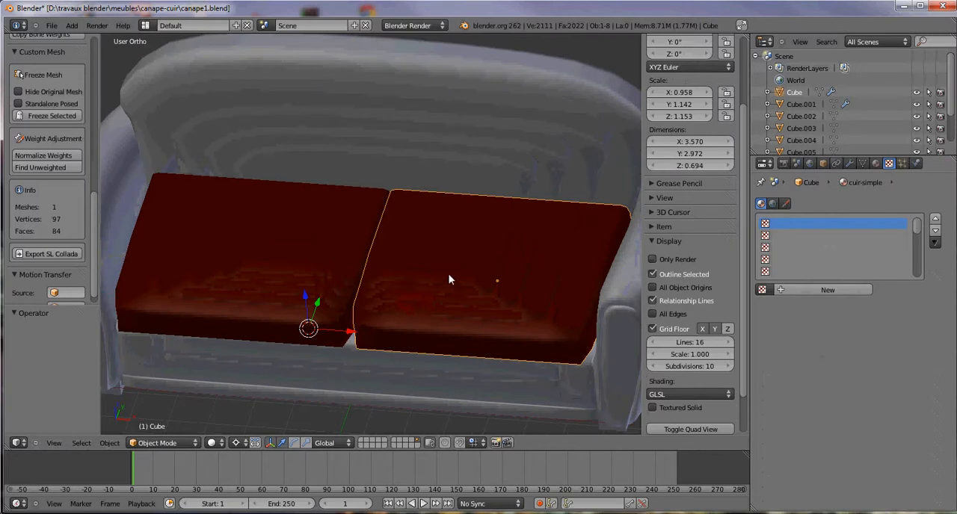
left_click(878, 164)
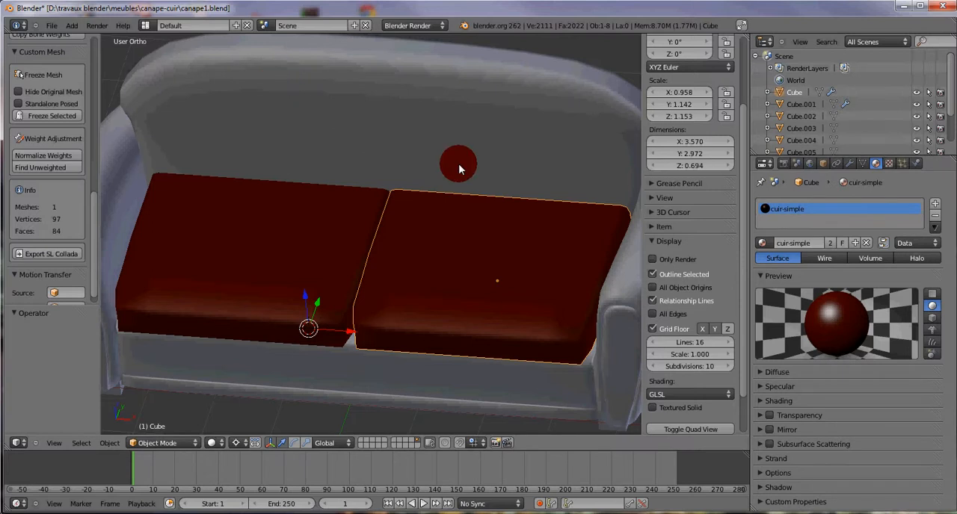
Step: Assign the existing cuir-simple material to the sofa's frame and to its backrest
right_click(556, 394)
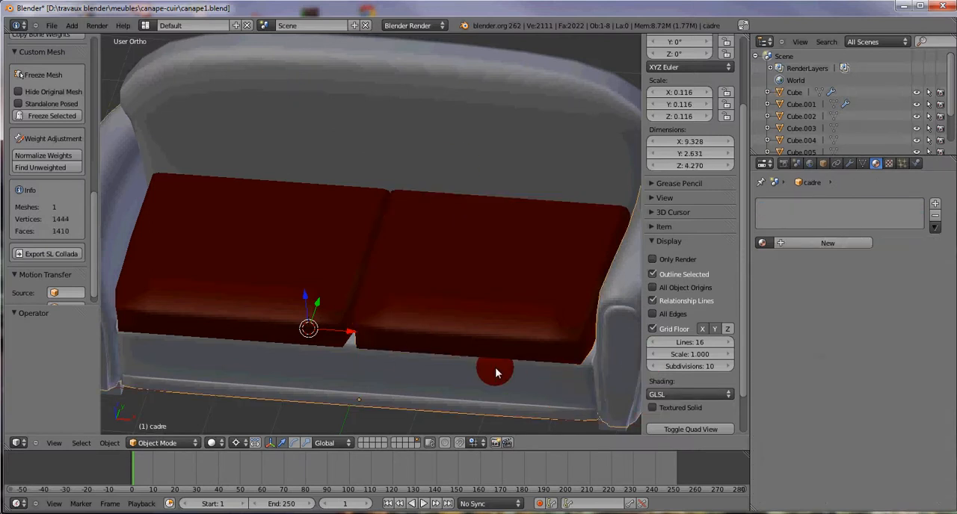
left_click(763, 244)
left_click(789, 258)
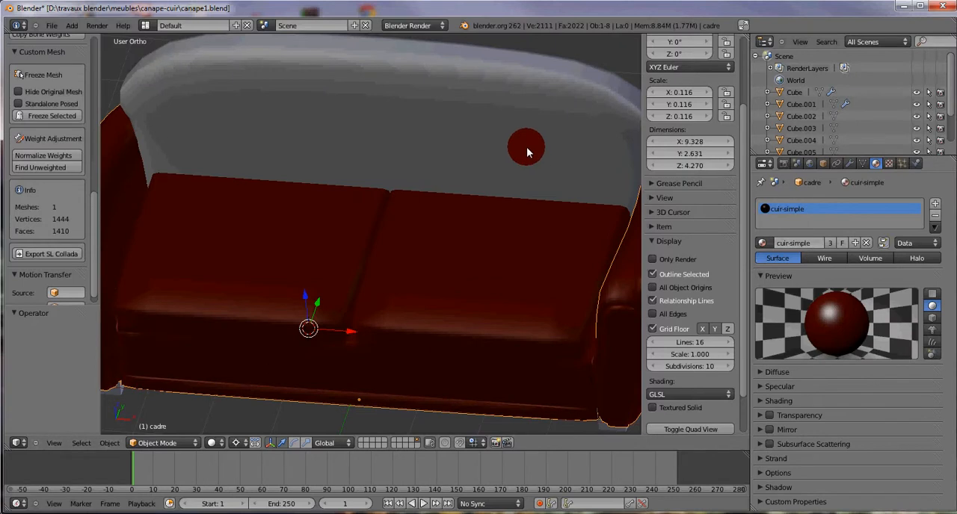
right_click(526, 147)
left_click(763, 244)
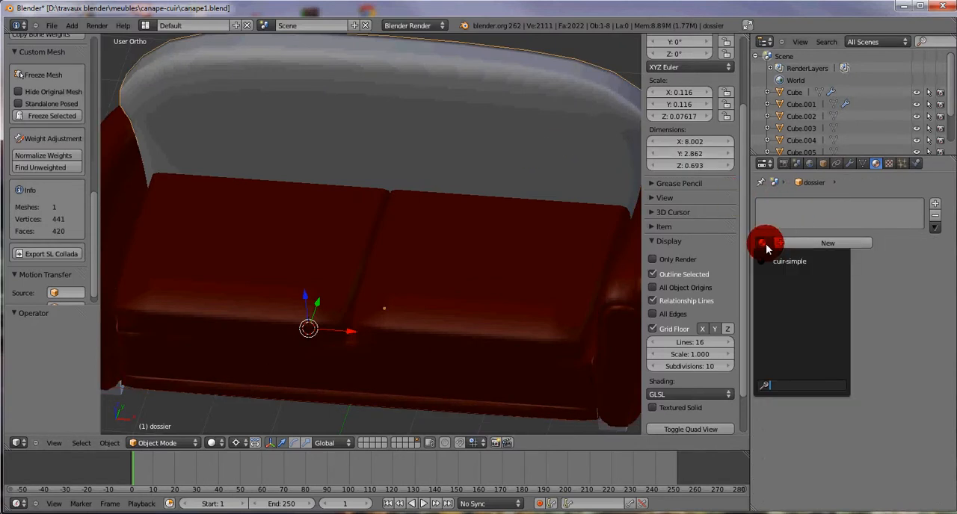
left_click(788, 261)
Step: Examine the leather-coloured sofa from several angles and distances
middle_click_drag(487, 339, 473, 274)
scroll(474, 274, "down", 3)
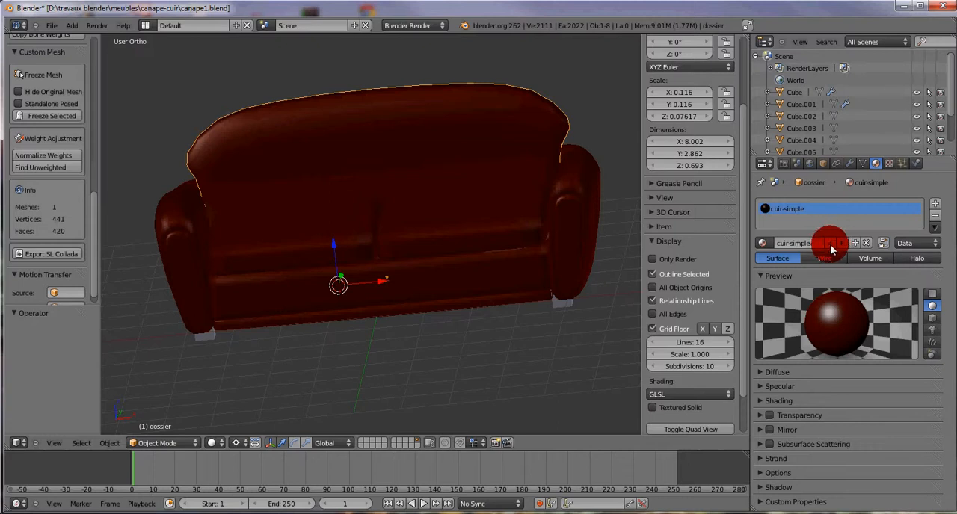
middle_click_drag(558, 237, 492, 242)
scroll(332, 237, "down", 3)
scroll(339, 245, "up", 2)
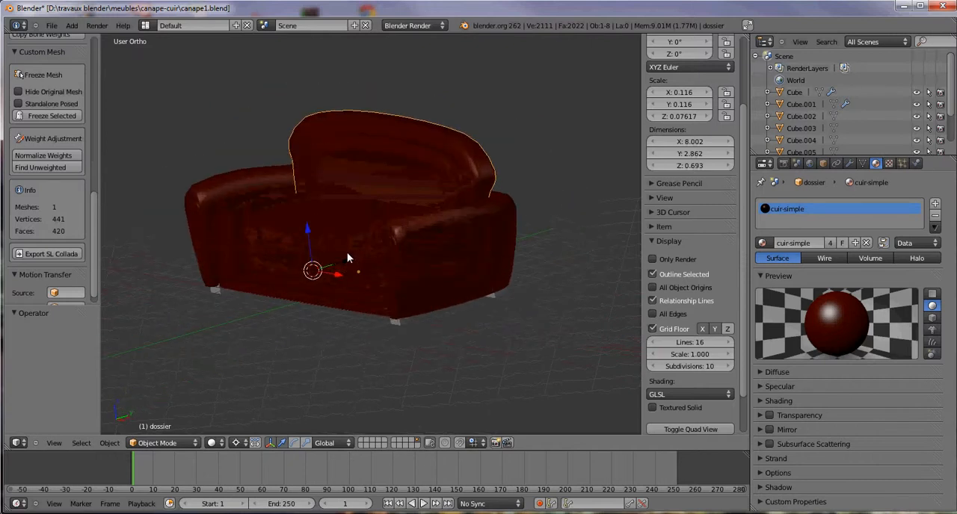
scroll(349, 254, "down", 4)
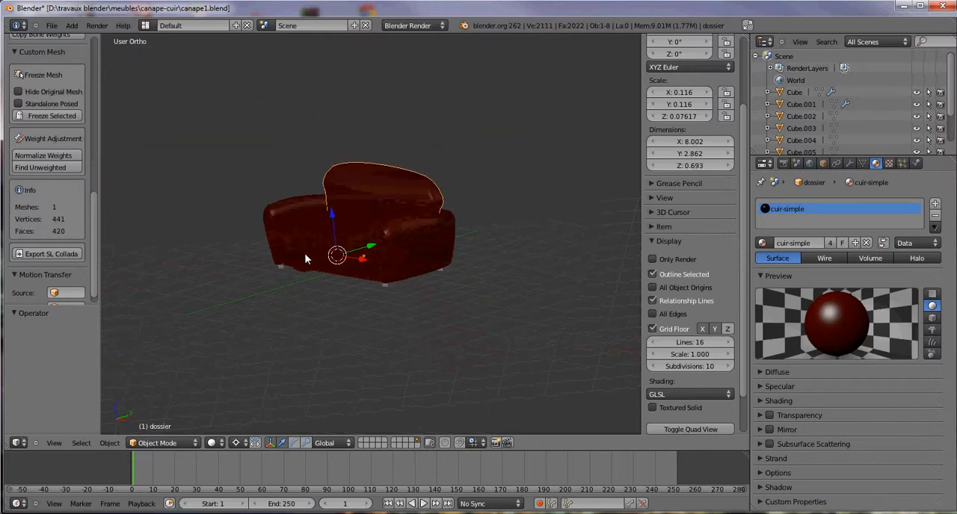
scroll(307, 255, "up", 3)
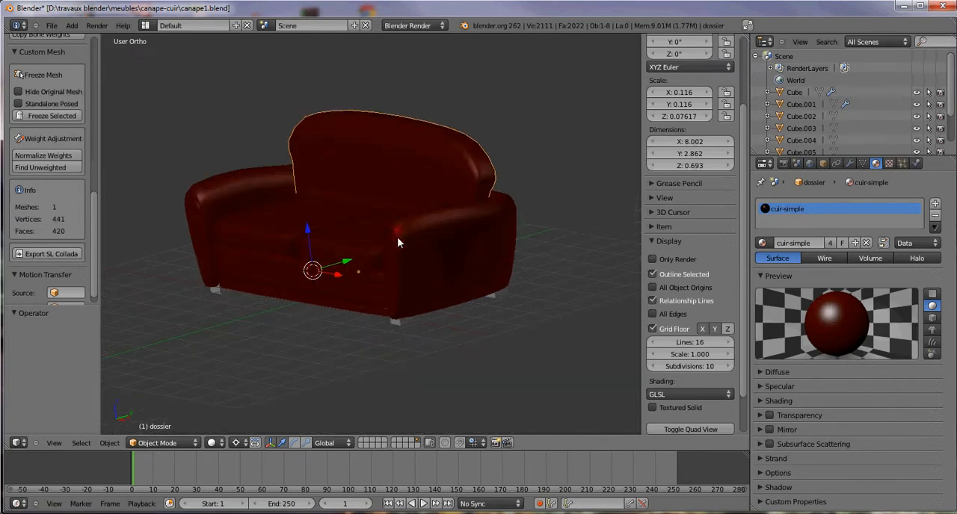
middle_click_drag(324, 239, 353, 242)
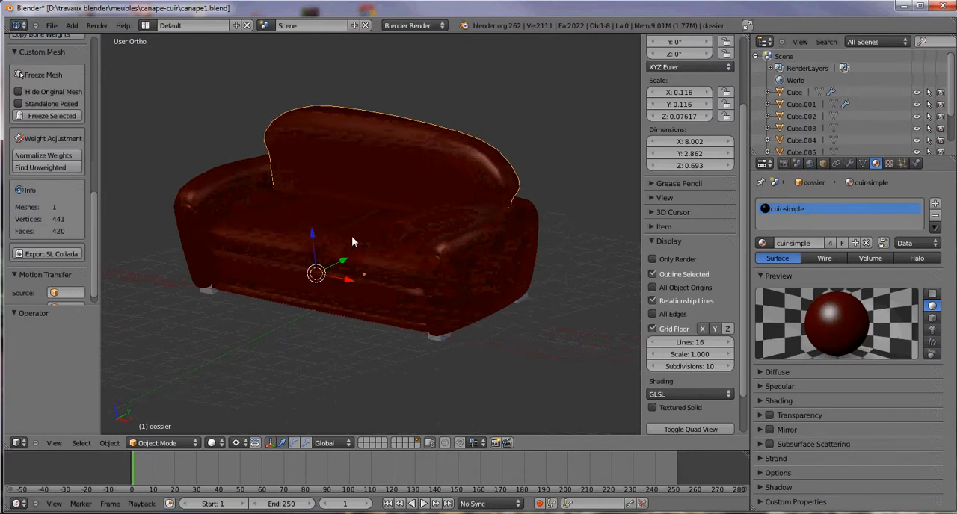
scroll(352, 236, "down", 3)
scroll(355, 238, "down", 1)
scroll(354, 238, "up", 2)
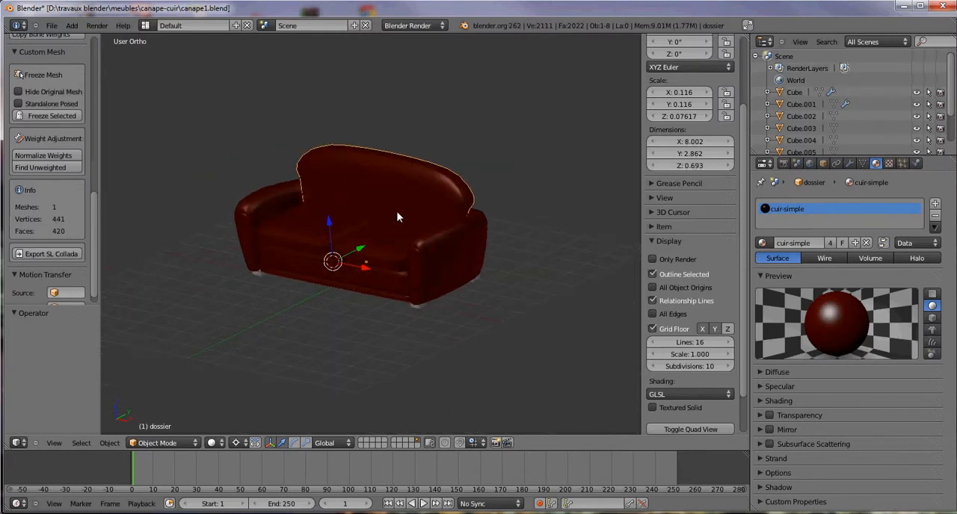
scroll(369, 235, "down", 1)
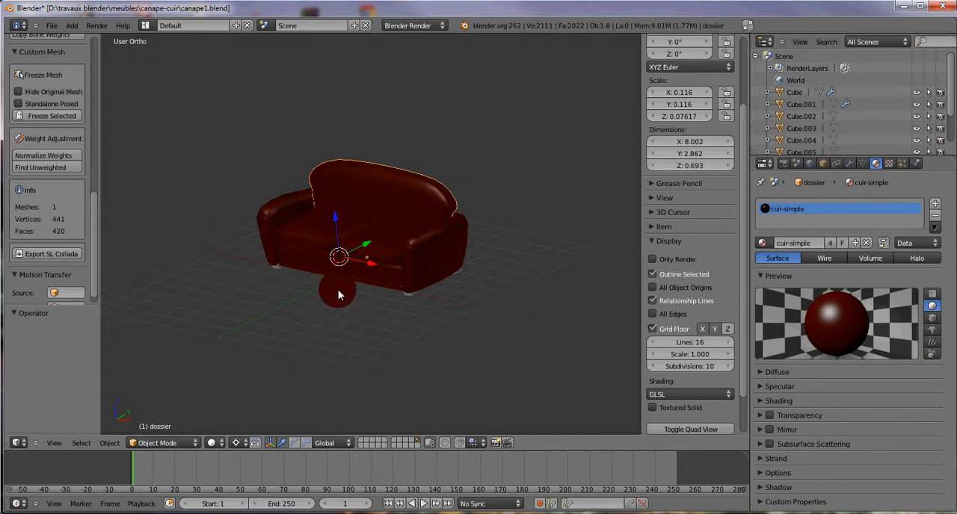
Step: Add a Spot lamp and raise it vertically well above the sofa
key("shift+a")
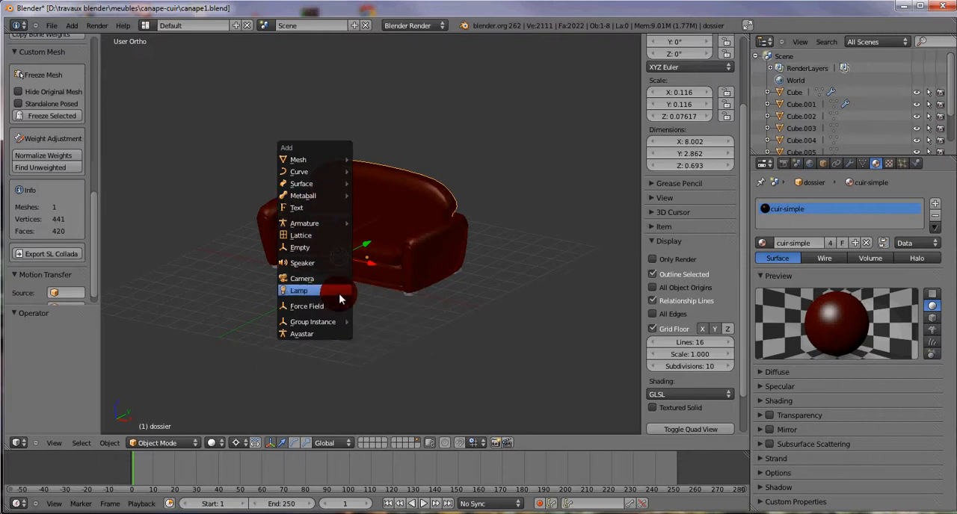
mouse_move(338, 298)
left_click(375, 322)
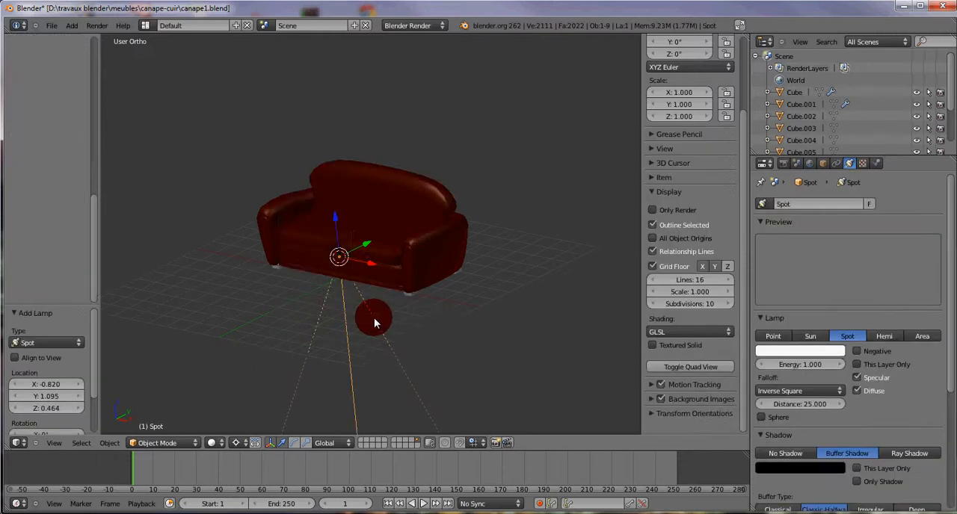
scroll(353, 219, "down", 2)
left_click_drag(345, 215, 289, 13)
scroll(378, 248, "down", 2)
right_click(344, 107)
left_click_drag(341, 76, 330, 28)
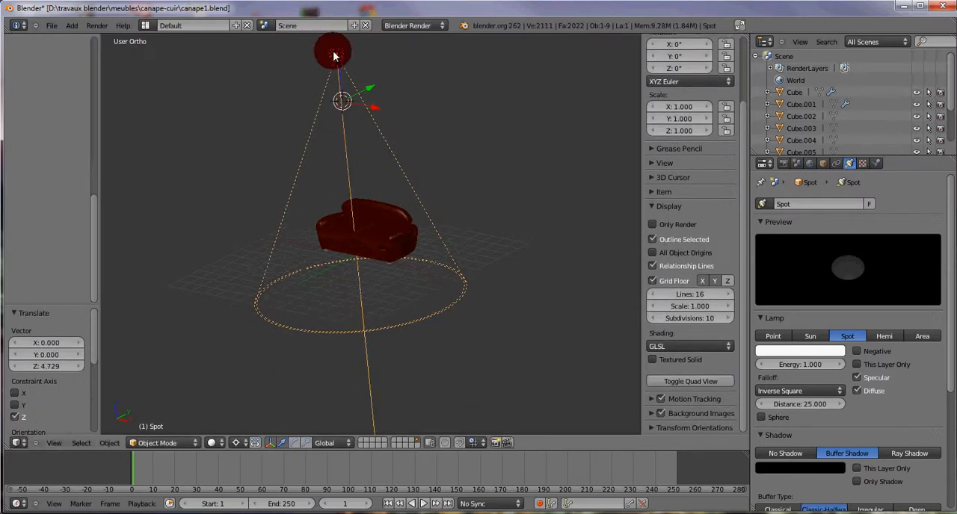
Step: In the right side view, rotate the spot lamp about 55° and move it about 13.5 units forward to aim at the sofa's front
key("KP_3")
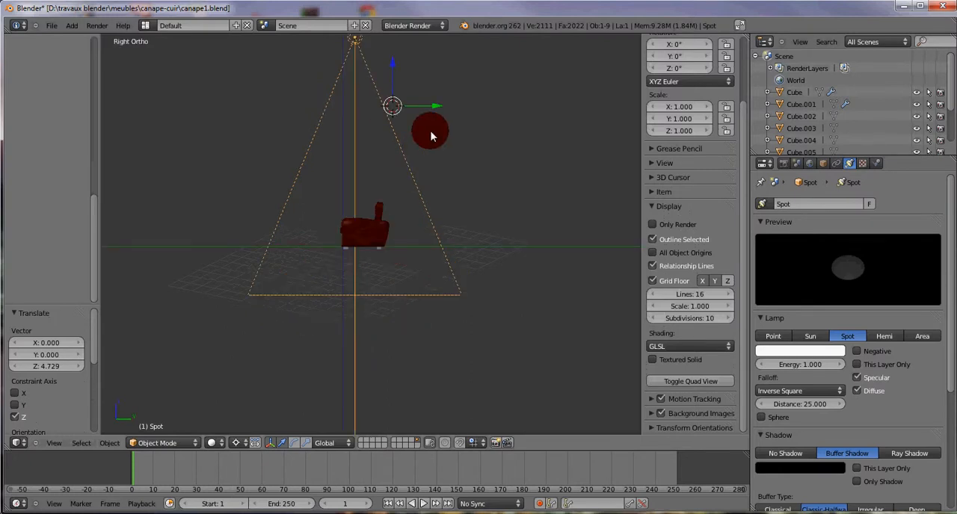
key("r")
left_click(557, 145)
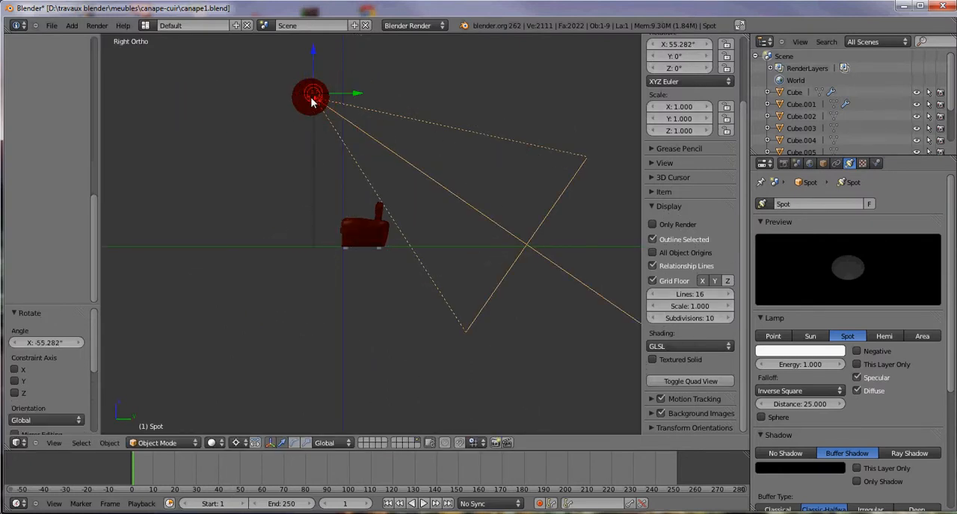
key("g")
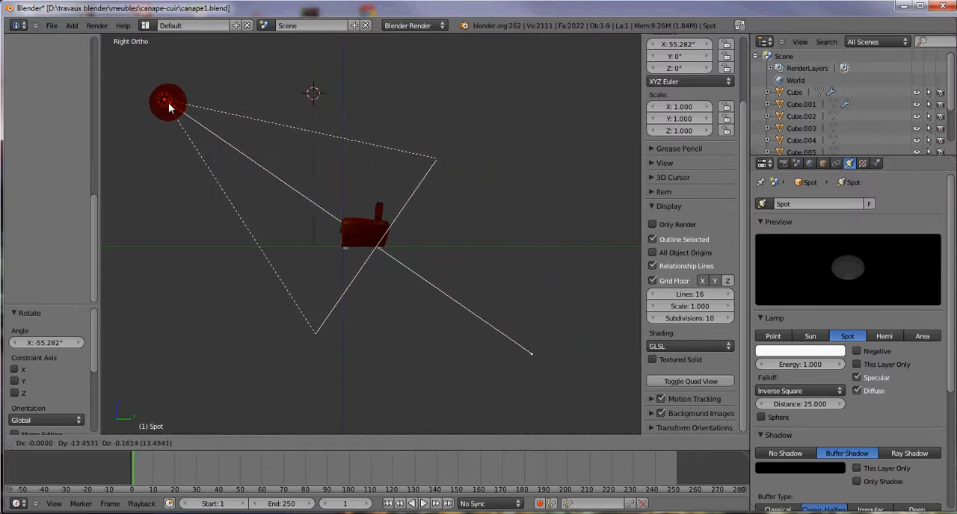
left_click(165, 99)
Step: Duplicate the spot lamp beside the original and rotate the copy about 96° in the top view
middle_click_drag(331, 242, 354, 273)
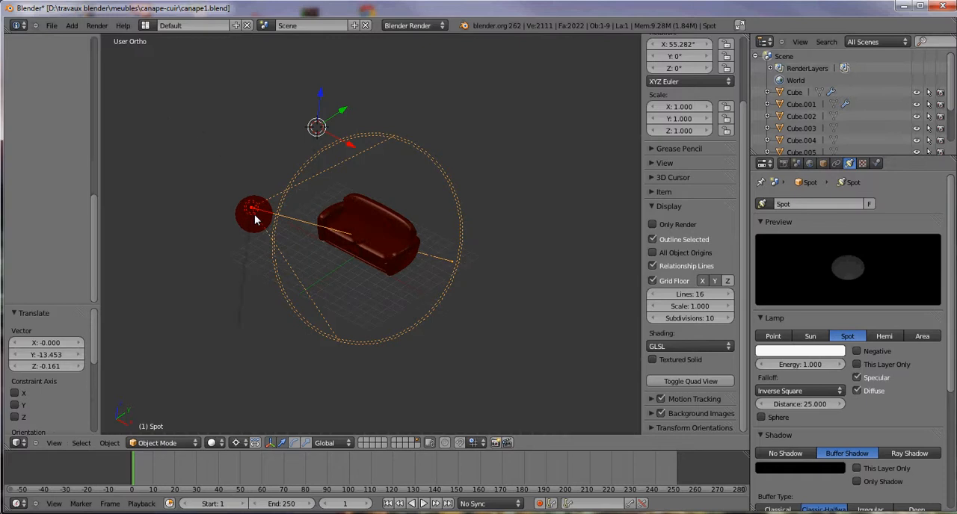
key("shift+d")
left_click(352, 242)
middle_click_drag(461, 303, 461, 305)
key("KP_7")
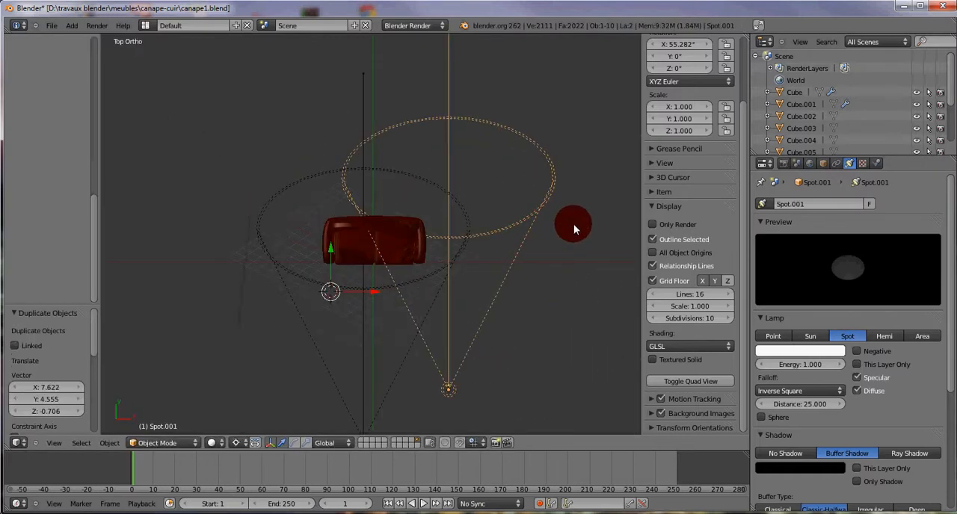
key("r")
left_click(286, 183)
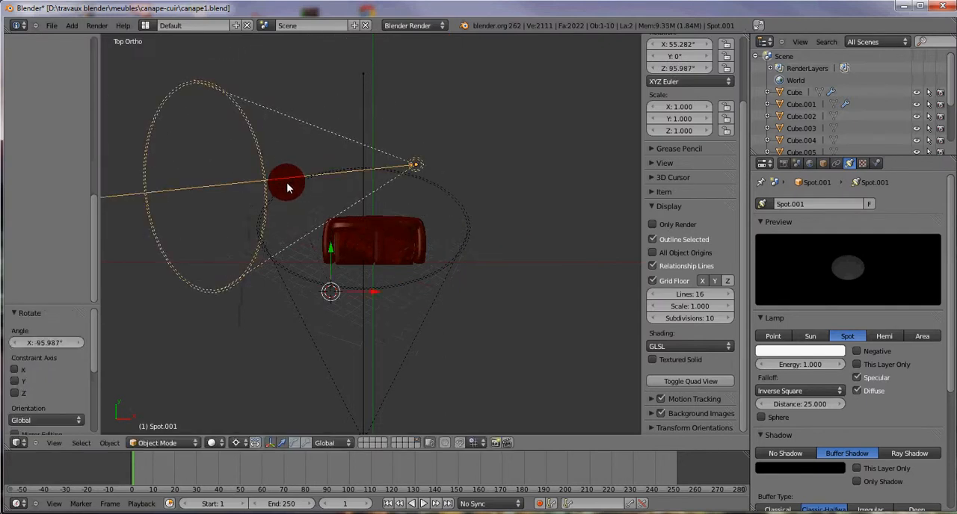
Step: Set the pivot point to Median Point and move the duplicated spot about 17.4 units along X to the sofa's right side
left_click(240, 441)
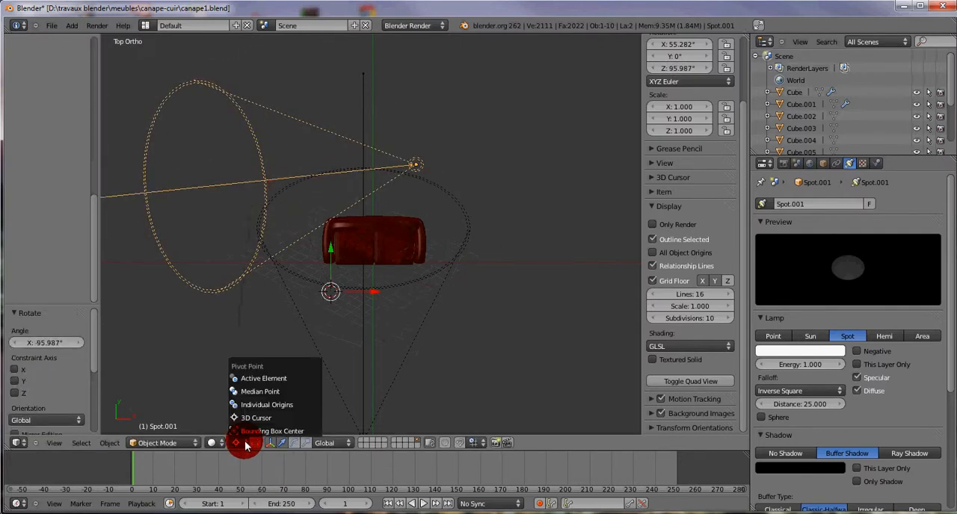
left_click(250, 394)
key("g")
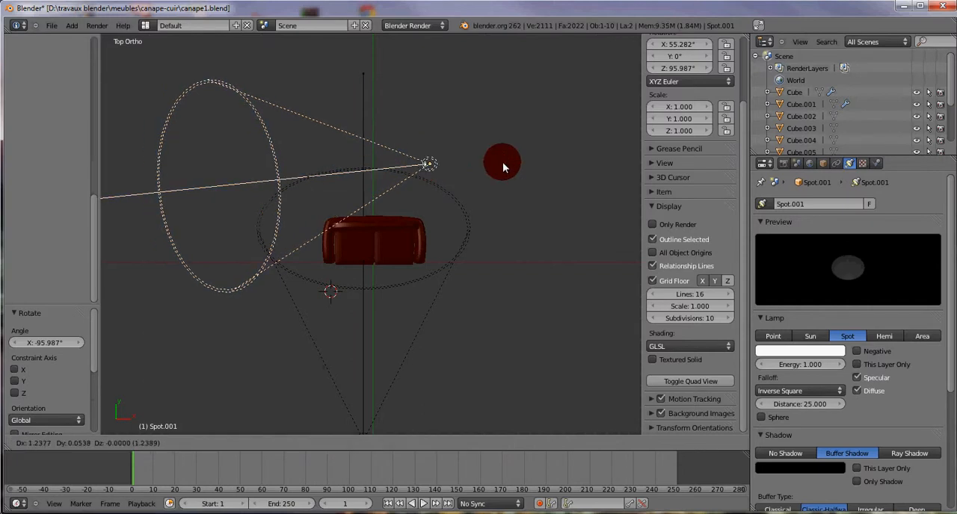
left_click(624, 162)
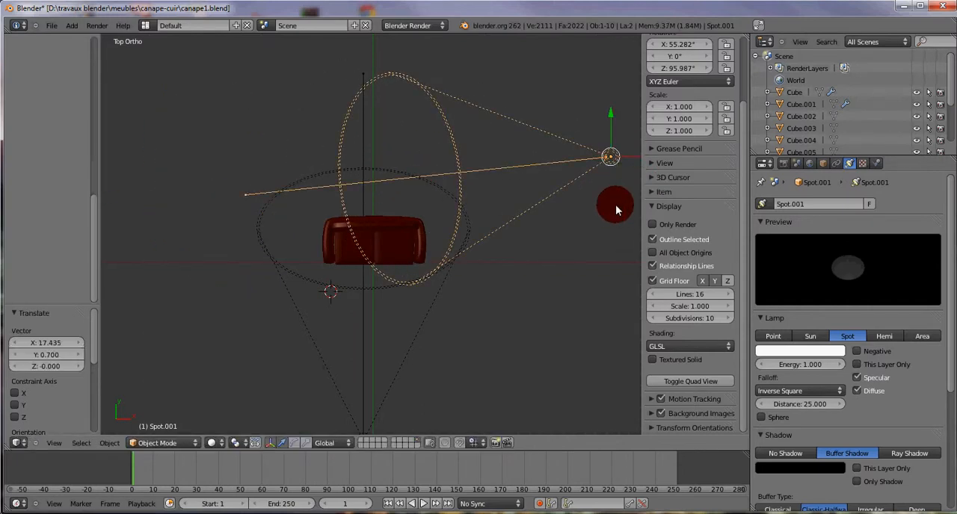
Step: Rotate the duplicated spot about 285° in the top view and move it about 20.6 units along -X and 8.9 along Y, behind the sofa
key("r")
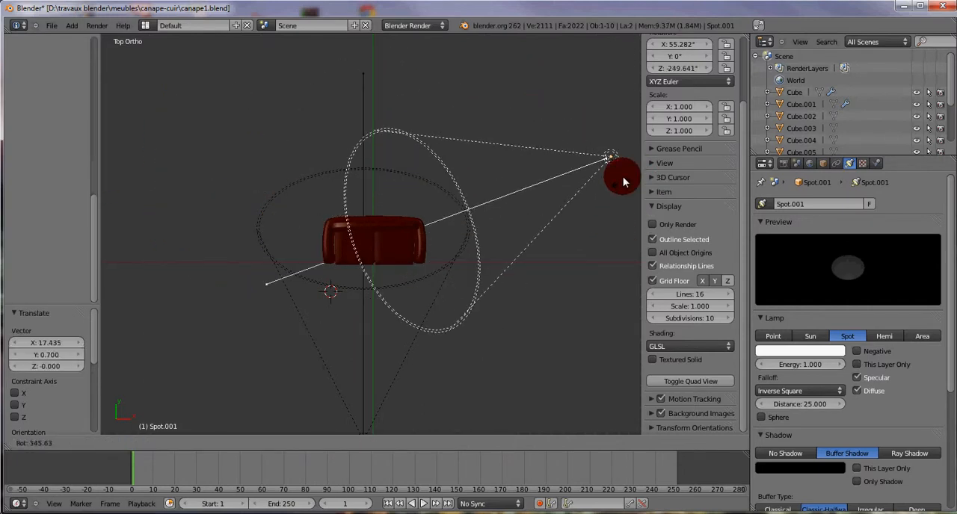
left_click(625, 183)
key("g")
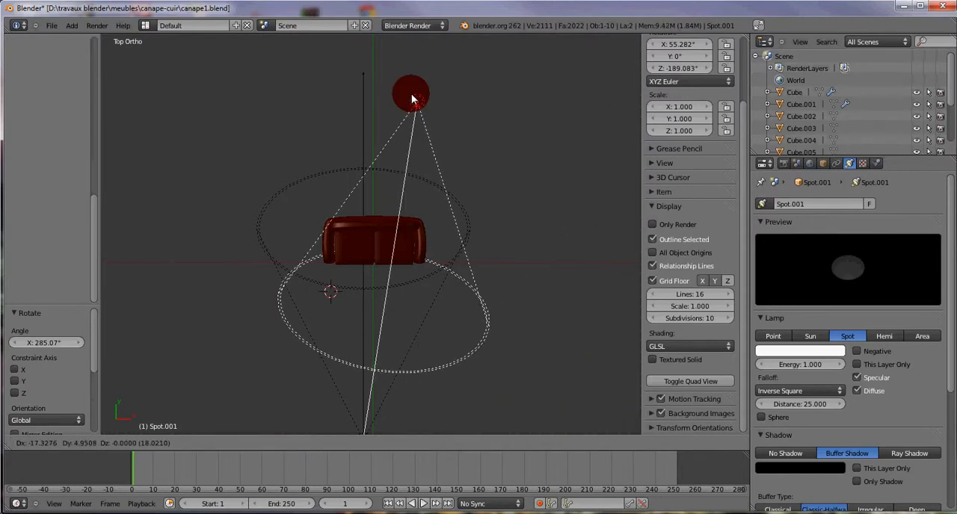
left_click(380, 66)
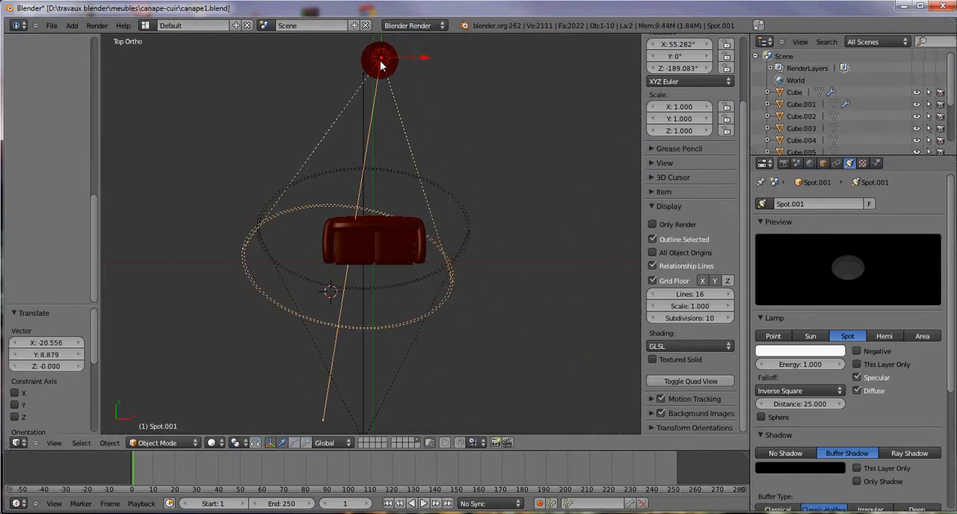
Step: Lower the rear spot about 6.5 units in the right side view and rotate it about 24° to aim at the sofa's back
key("KP_1")
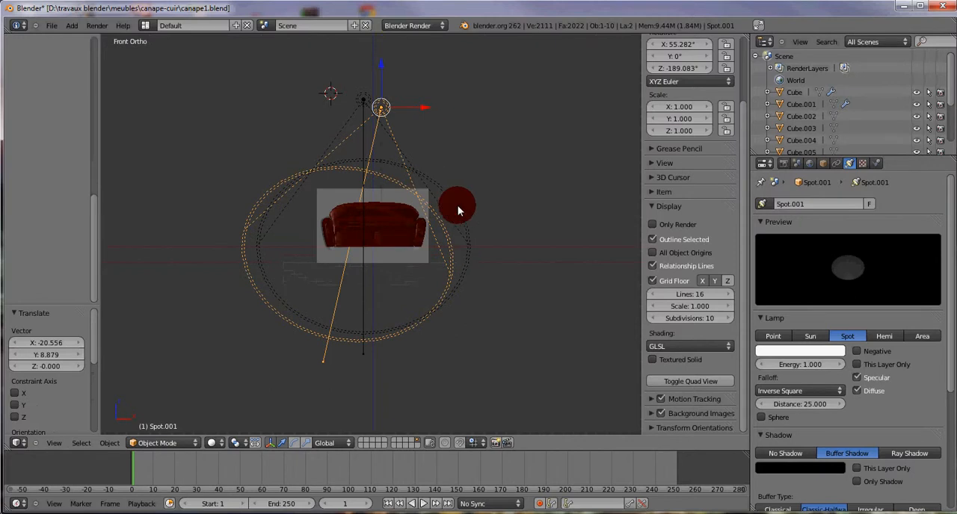
key("KP_3")
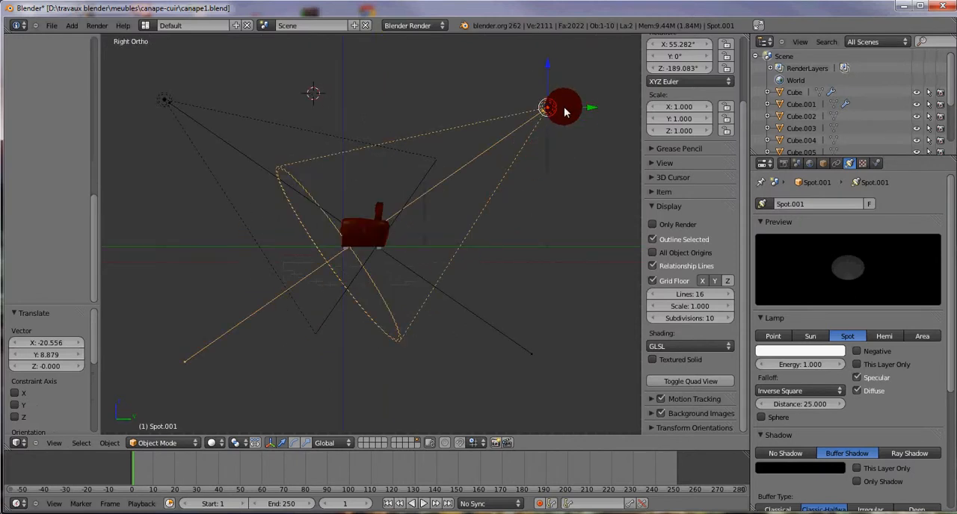
left_click_drag(548, 71, 581, 143)
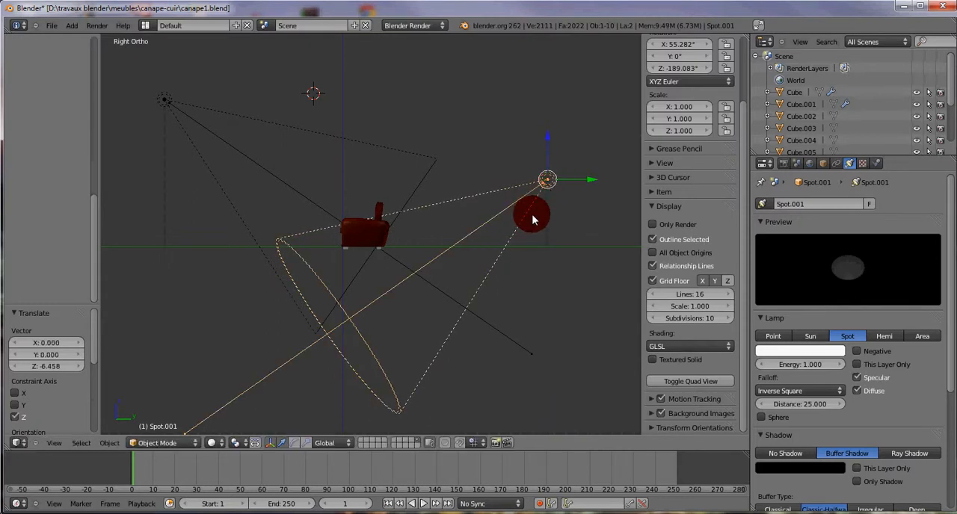
key("r")
left_click(490, 284)
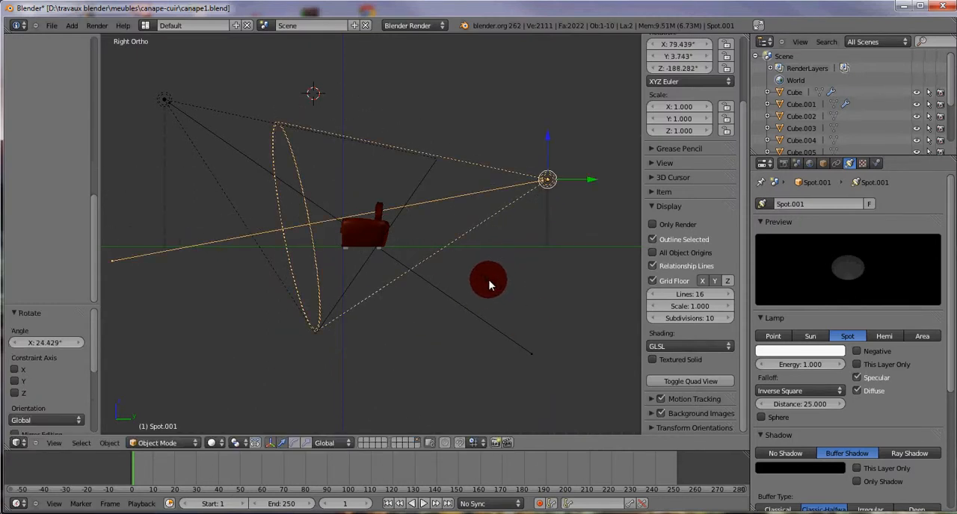
Step: Duplicate the front spot, place the copy about 16 units along X, and rotate it about -77° in the top view
middle_click_drag(278, 228, 390, 310)
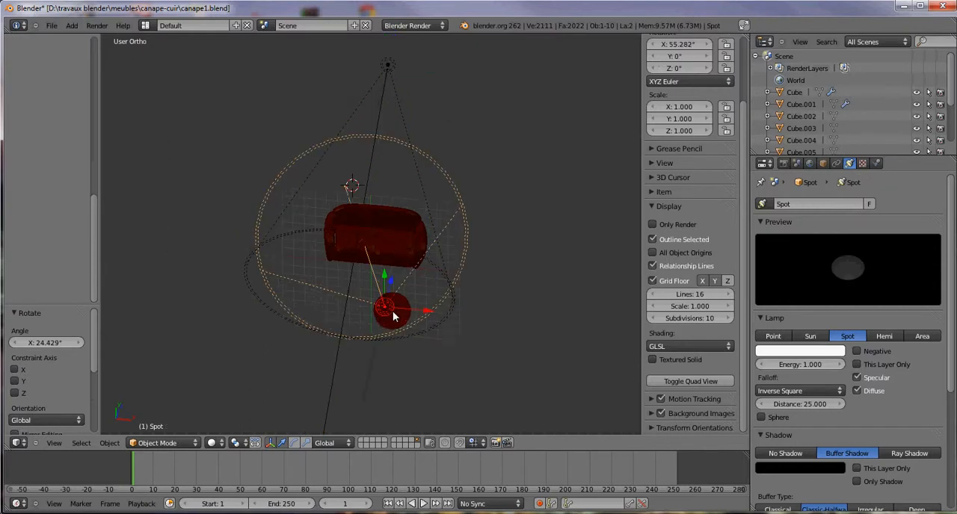
key("shift+d")
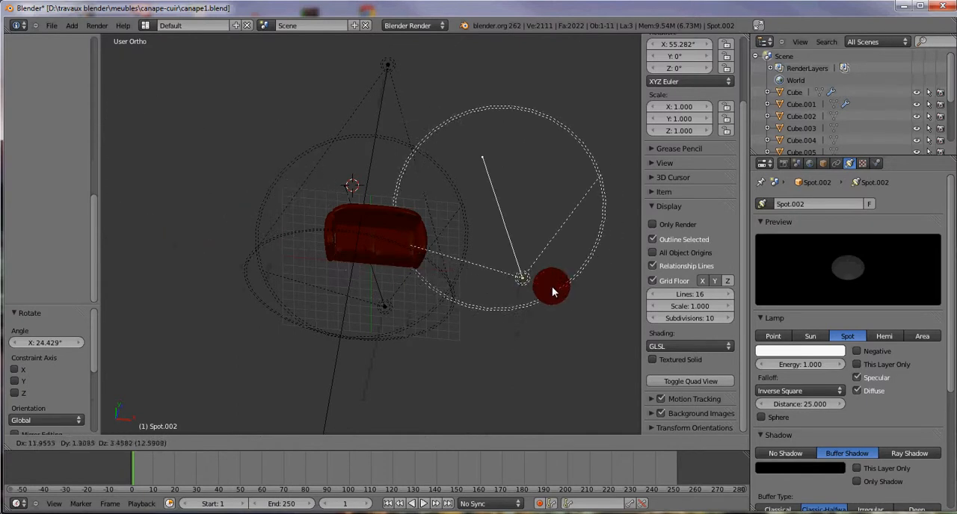
left_click(578, 287)
key("KP_7")
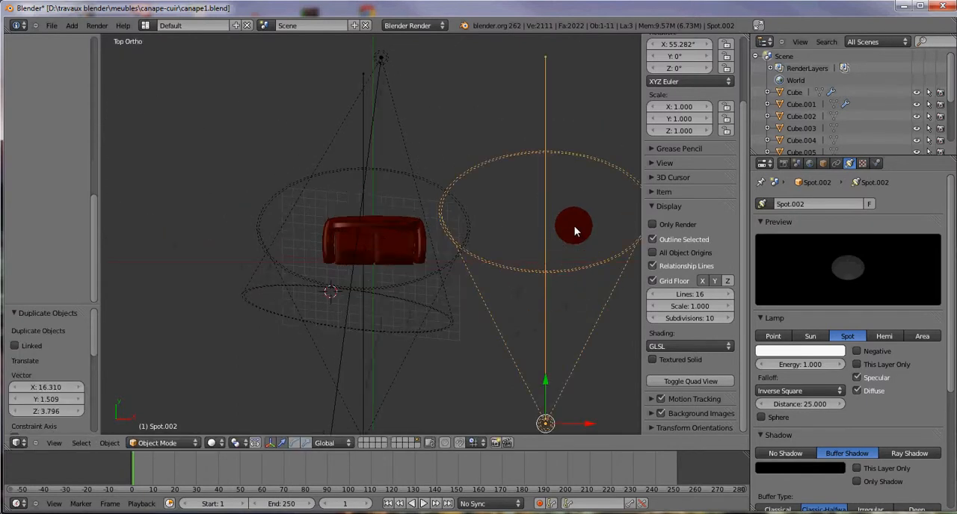
key("r")
left_click(554, 422)
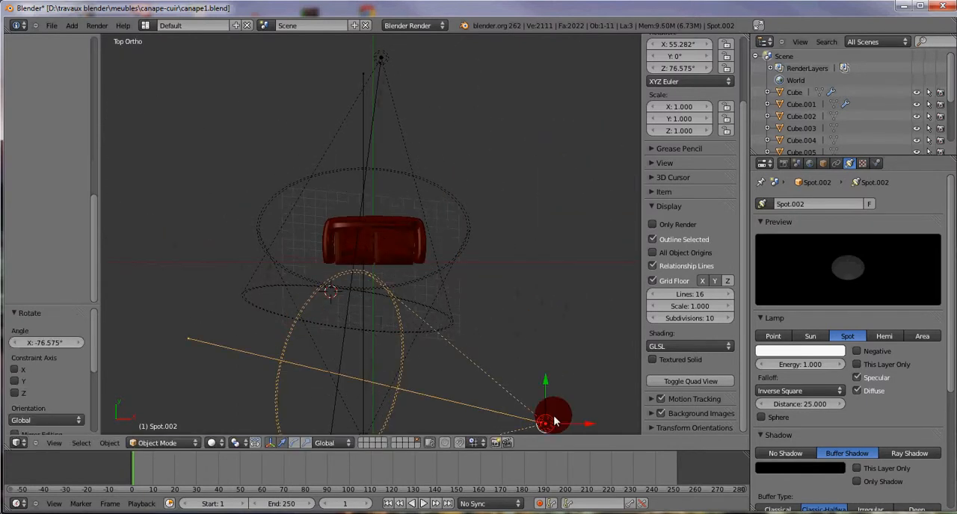
Step: Move the new spot about 13.3 units along Y and about 4.7 units along X to the sofa's right side
key("g")
key("y")
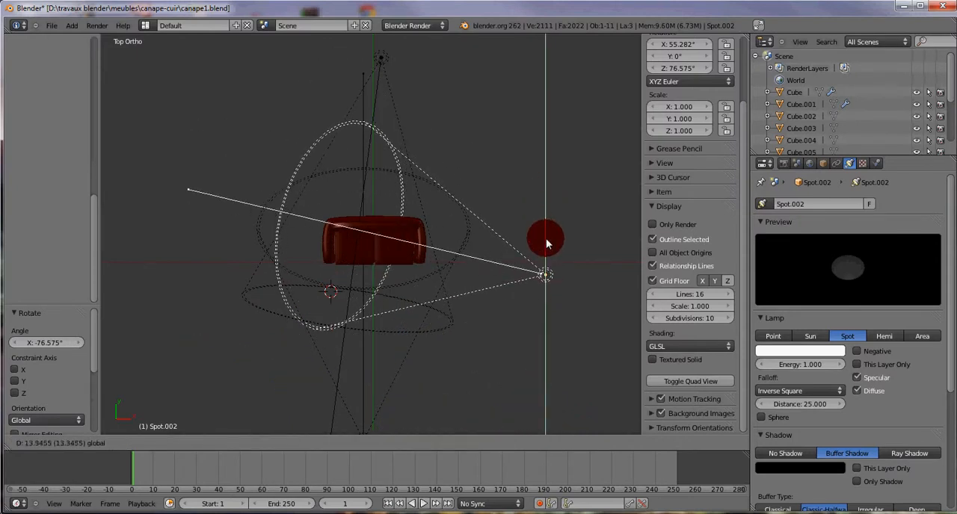
left_click(579, 286)
key("g")
key("x")
left_click(625, 280)
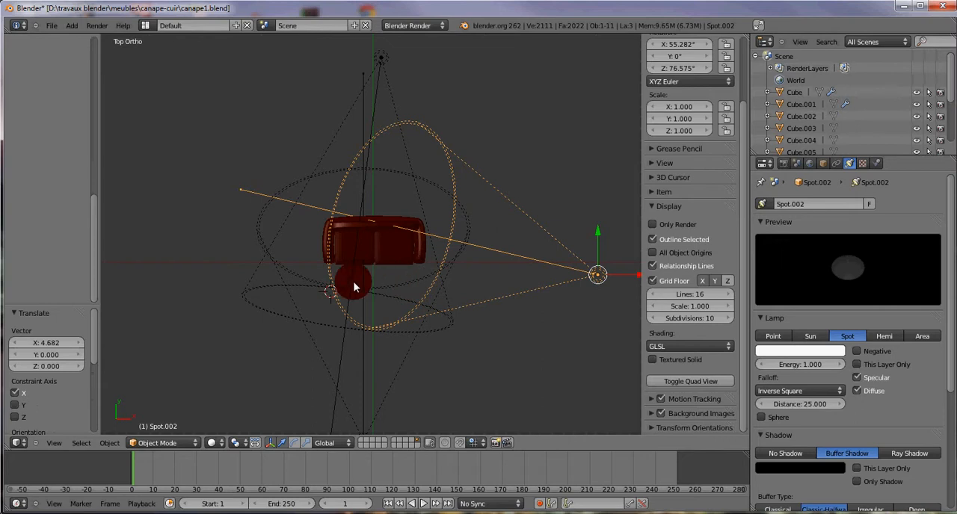
Step: Lower the right-hand spot about 12 units in the front view and rotate it about 28° to aim at the sofa
middle_click_drag(367, 297, 497, 227)
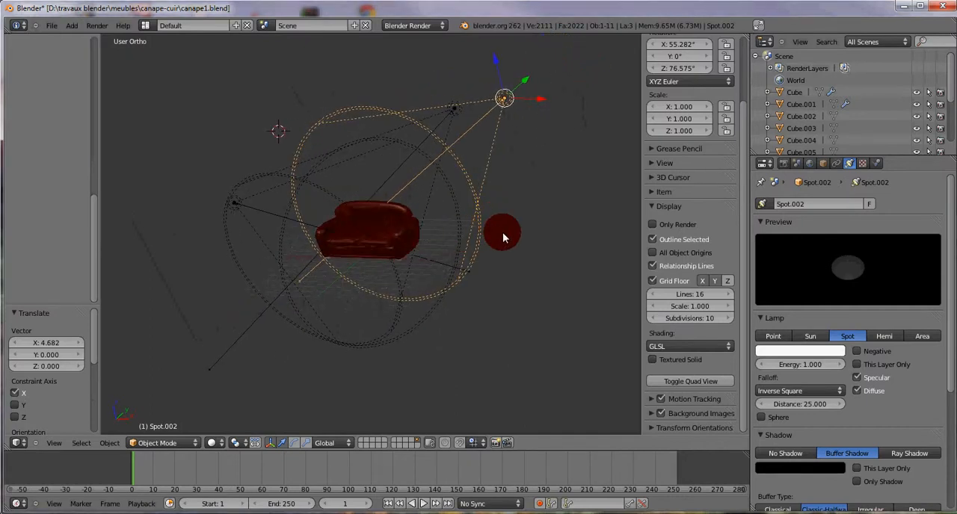
key("KP_1")
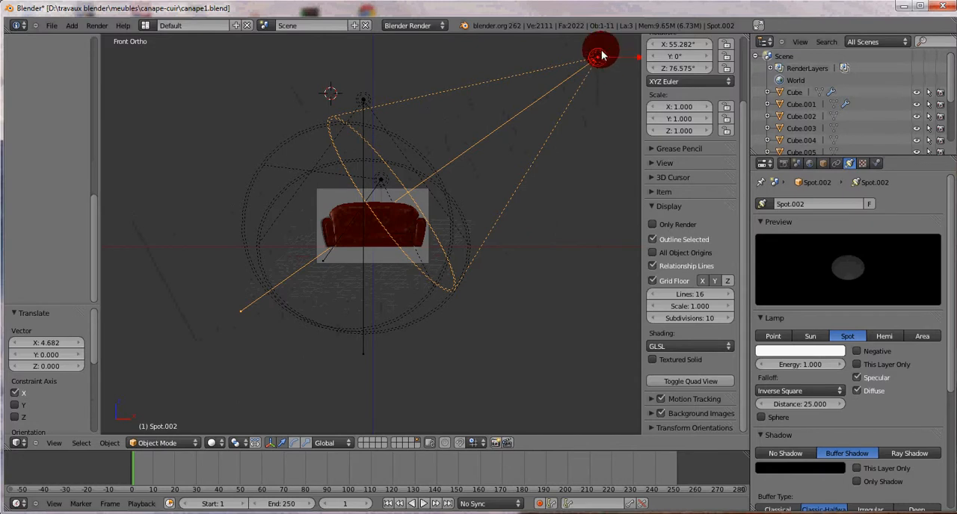
left_click_drag(597, 41, 602, 174)
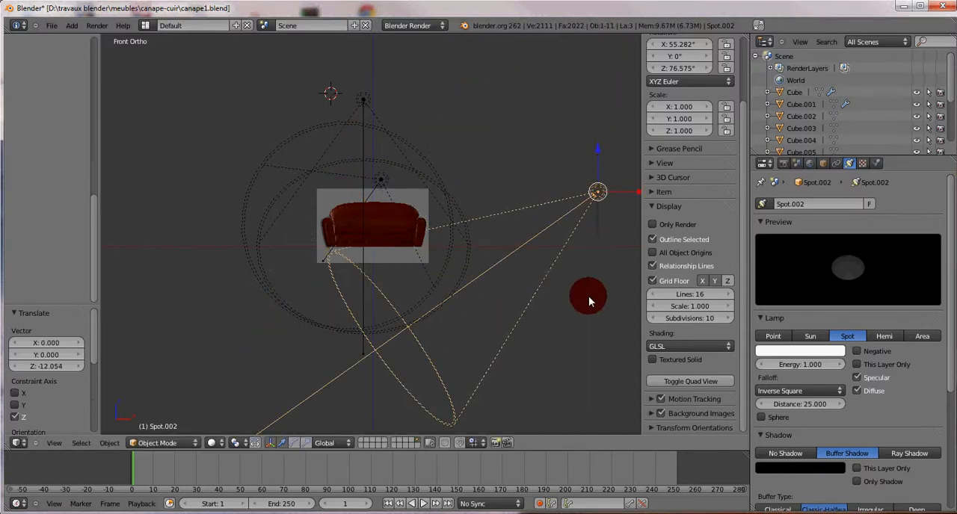
key("r")
left_click(504, 299)
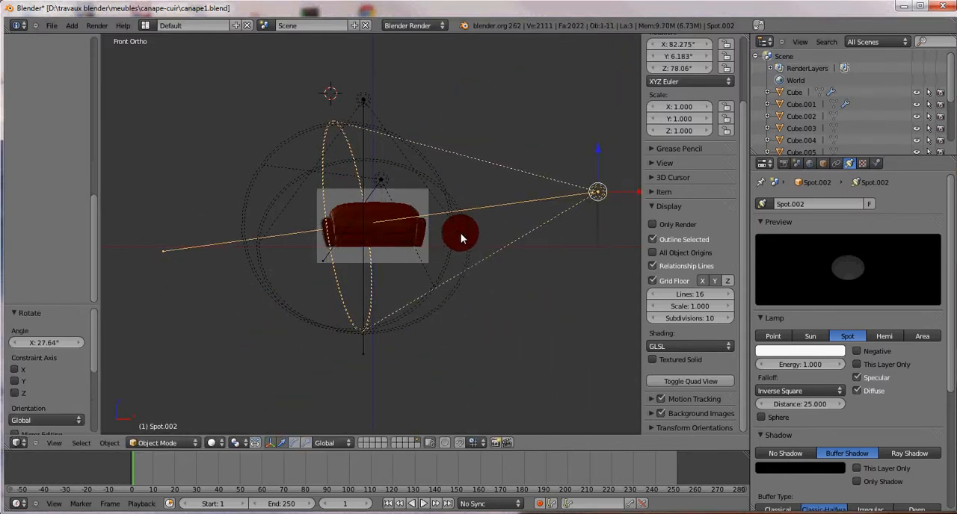
Step: Set the viewport shading to Textured and view the sofa from the front at an angle
scroll(457, 257, "up", 3)
middle_click_drag(485, 216, 379, 167)
middle_click_drag(533, 284, 604, 282)
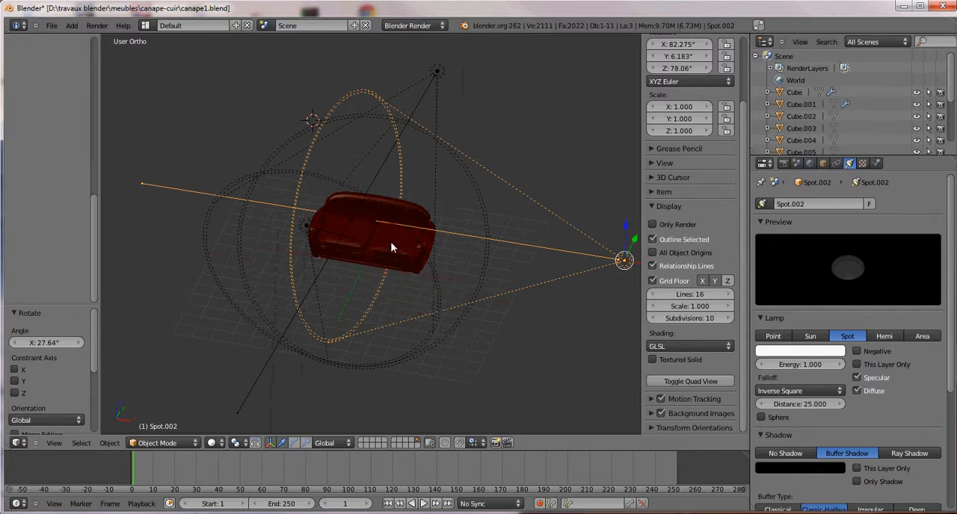
left_click(217, 444)
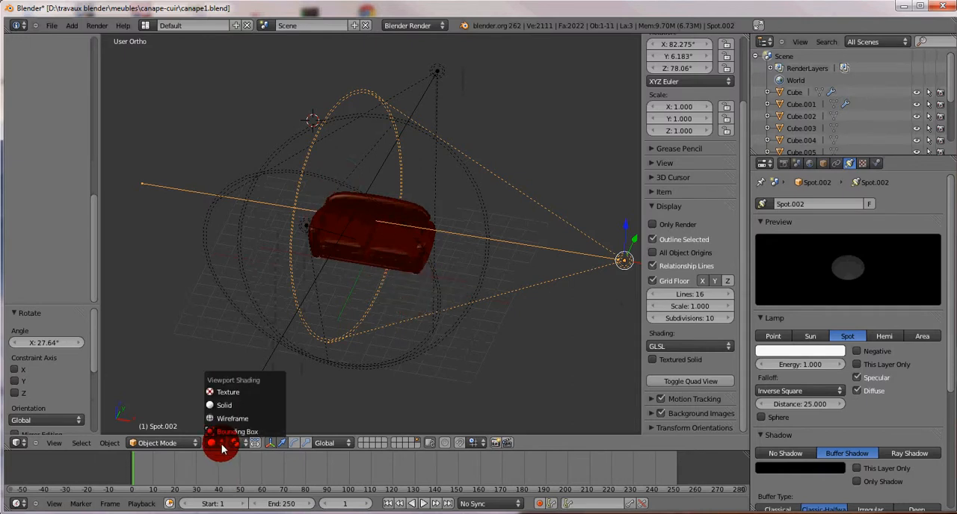
left_click(220, 393)
mouse_move(402, 282)
middle_mouse_down()
mouse_move(471, 299)
mouse_move(545, 203)
middle_mouse_up()
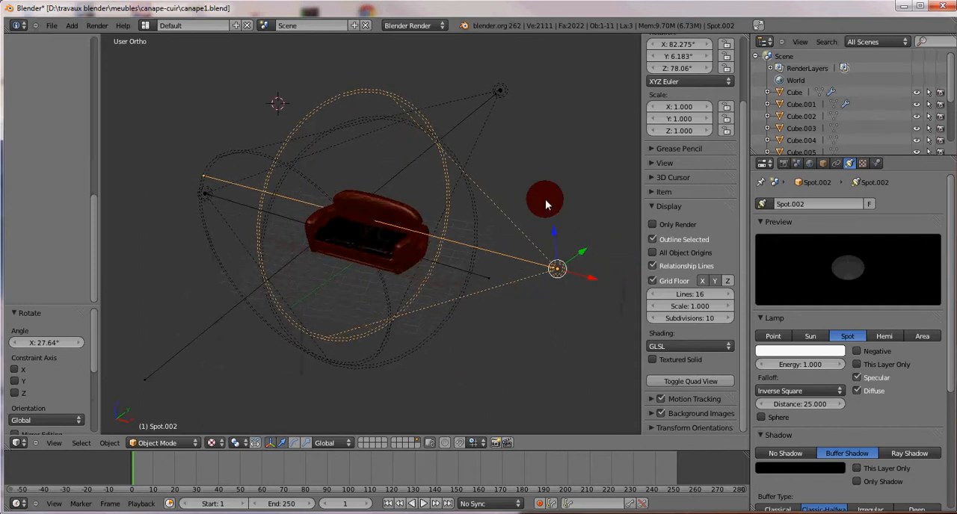
Step: Set the 3D view's display shading mode to Multitexture and check the sofa up close
left_click(655, 208)
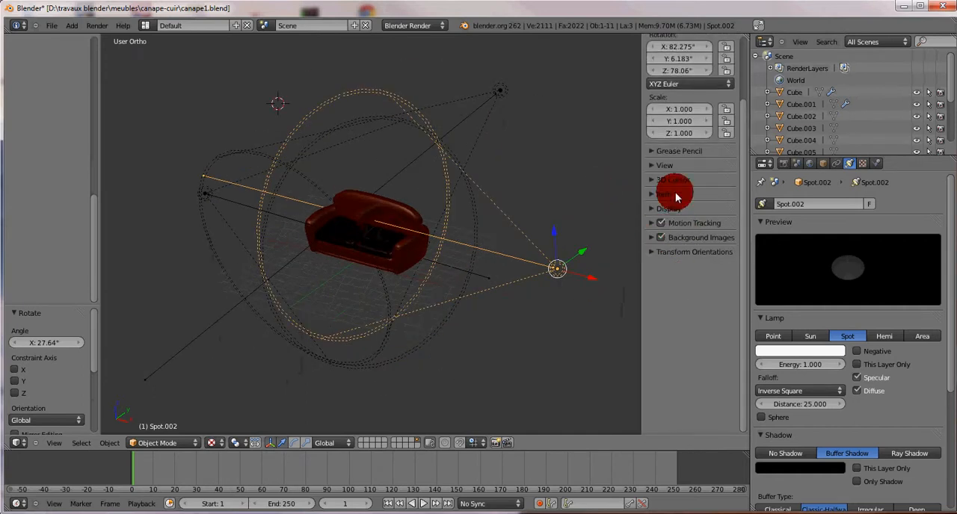
left_click(676, 210)
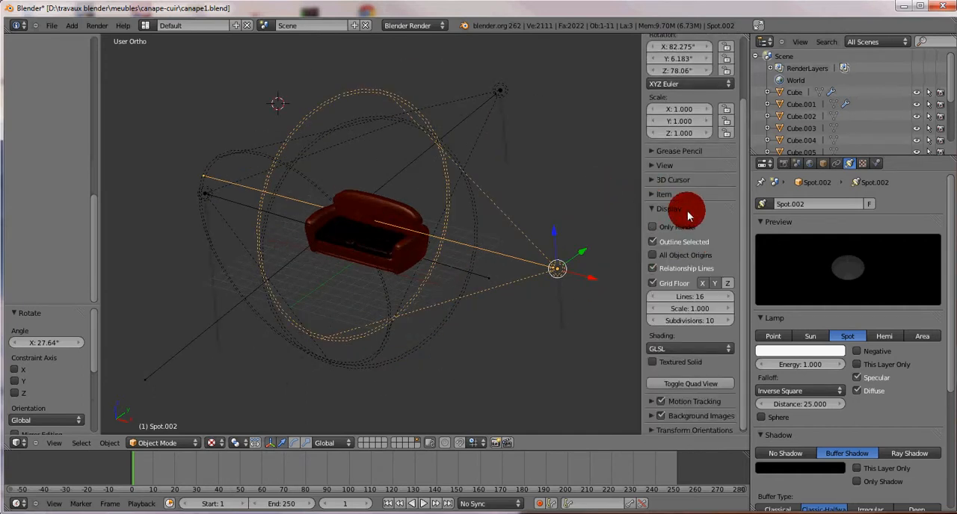
left_click(675, 346)
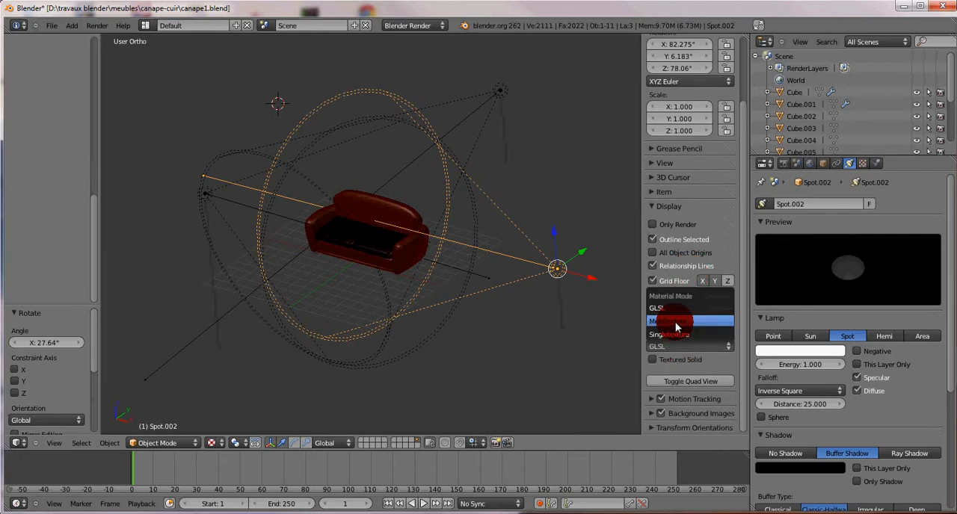
left_click(674, 324)
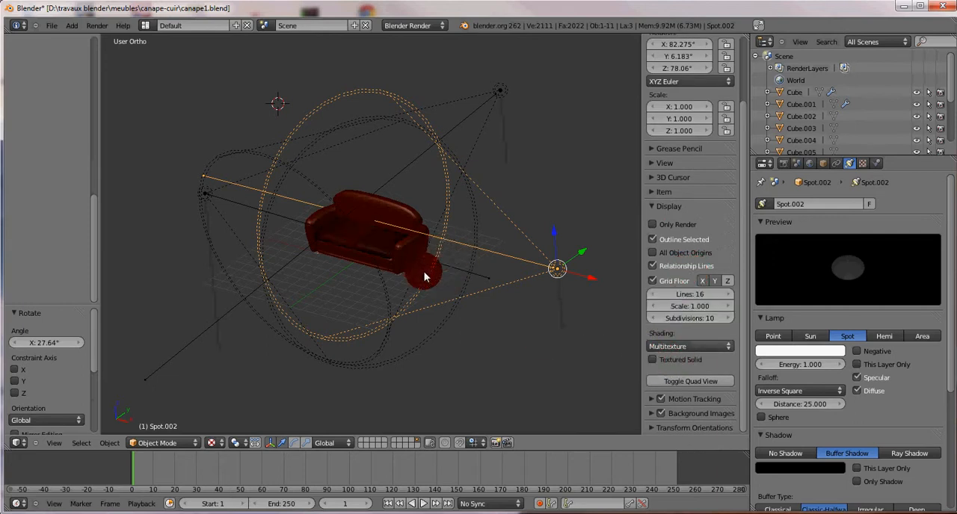
scroll(425, 274, "up", 4)
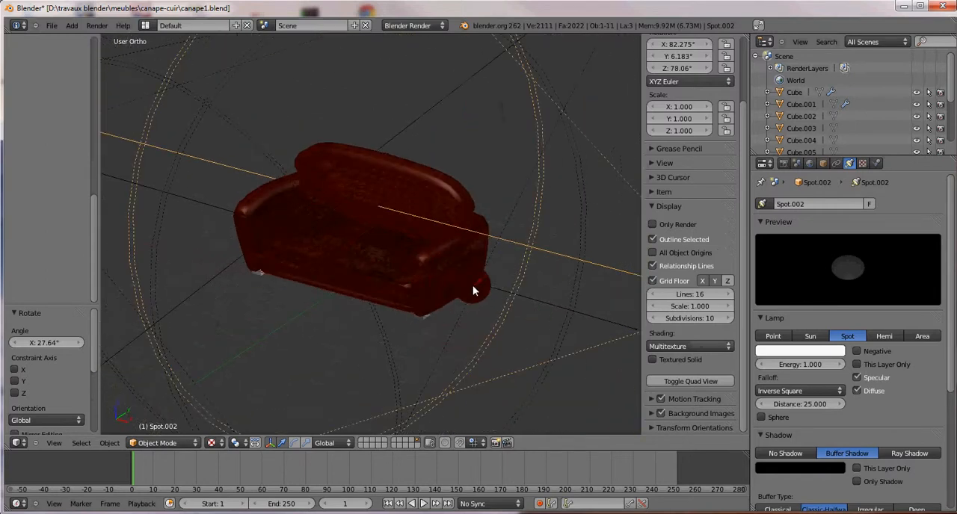
Step: Select the front spot, move it about 0.375 units along X, and check the lighting on the sofa
scroll(472, 290, "down", 3)
right_click(163, 186)
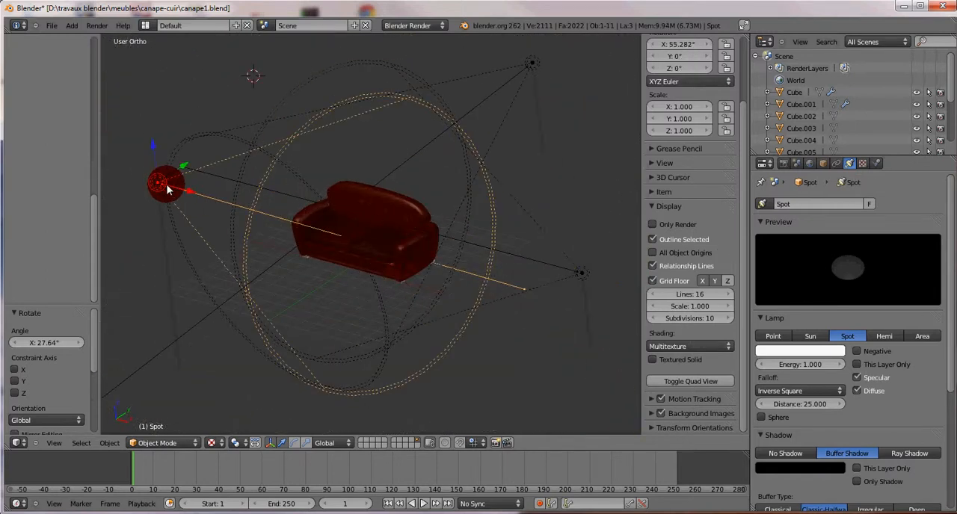
left_click_drag(168, 190, 190, 198)
scroll(428, 266, "up", 6)
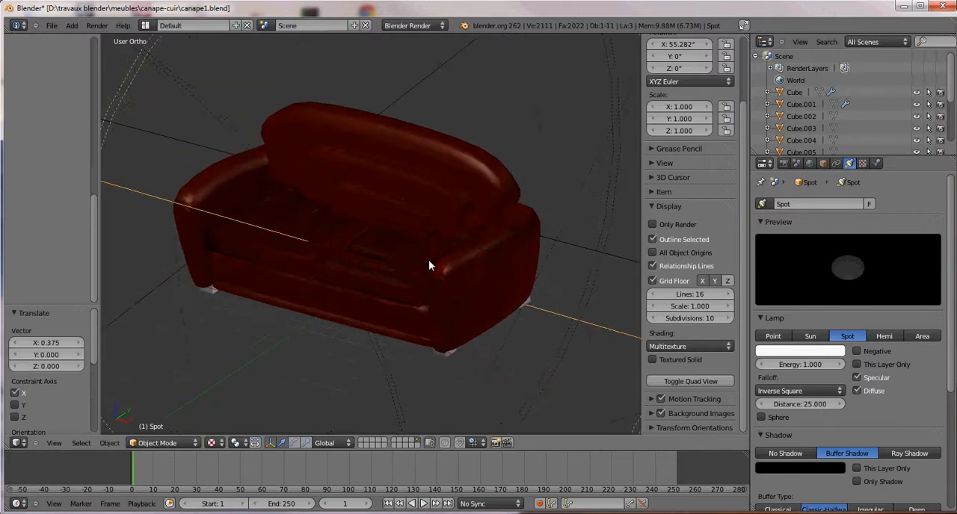
middle_click_drag(361, 279, 497, 282)
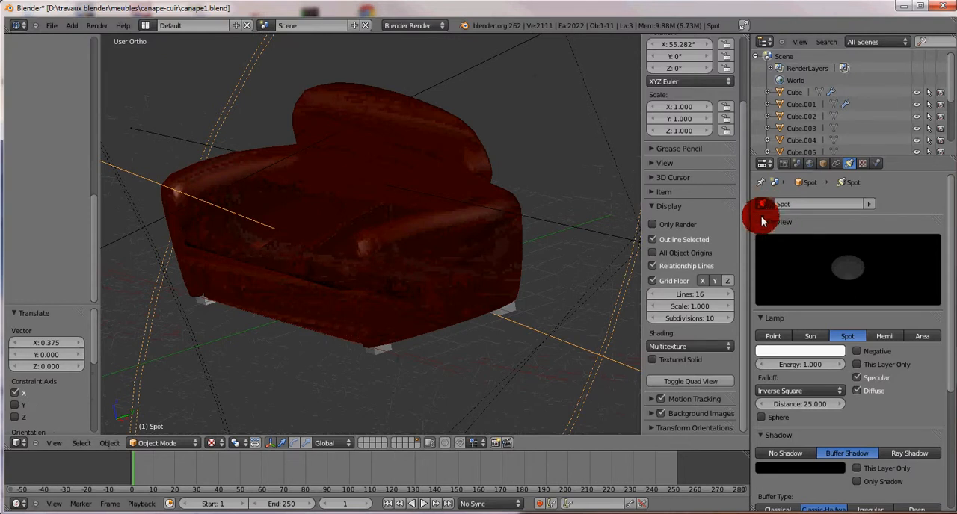
Step: Collapse the front spot's preview, switch its shadow to Ray Shadow, and set the shadow samples to 32
left_click(764, 222)
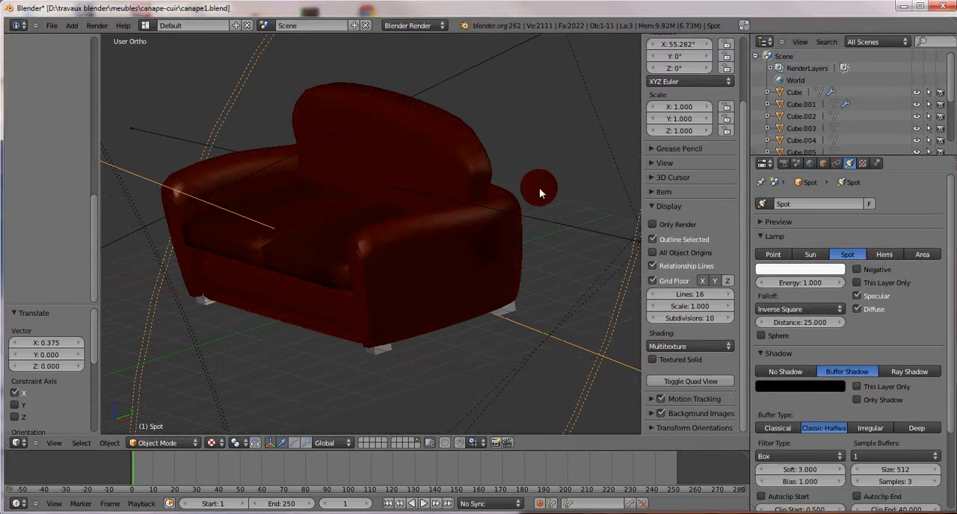
scroll(376, 202, "down", 8)
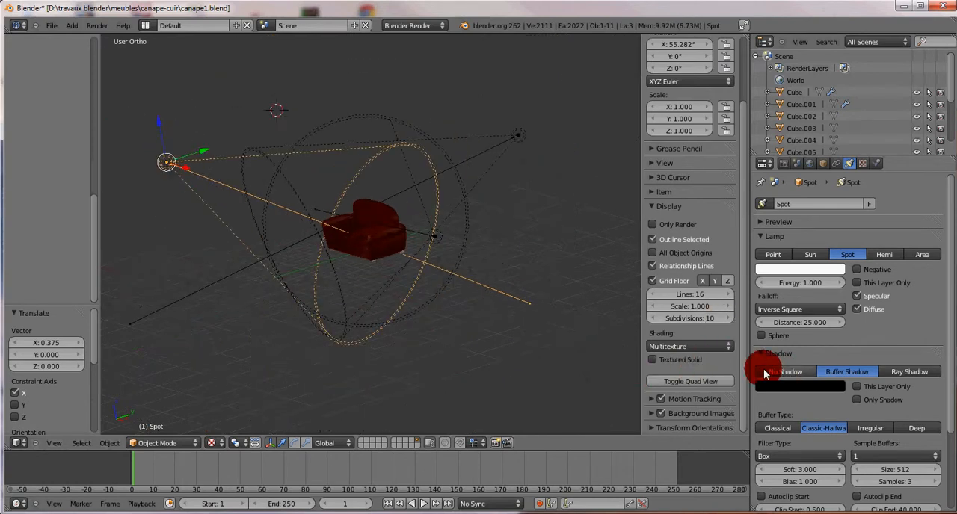
left_click(921, 372)
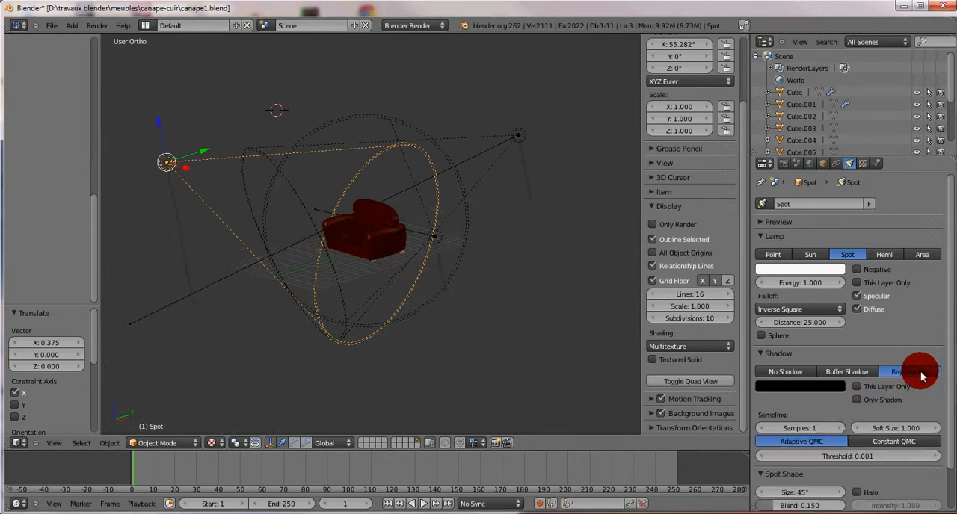
left_click(795, 429)
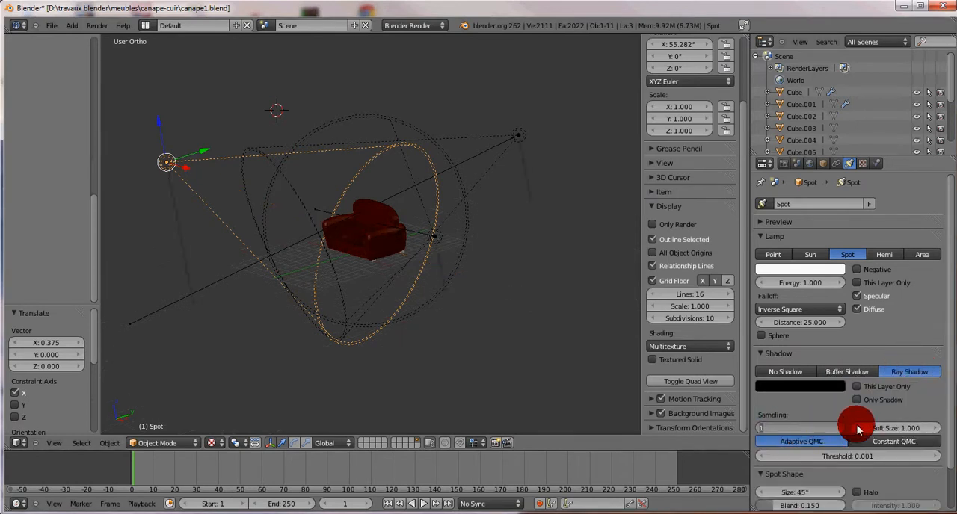
key("Return")
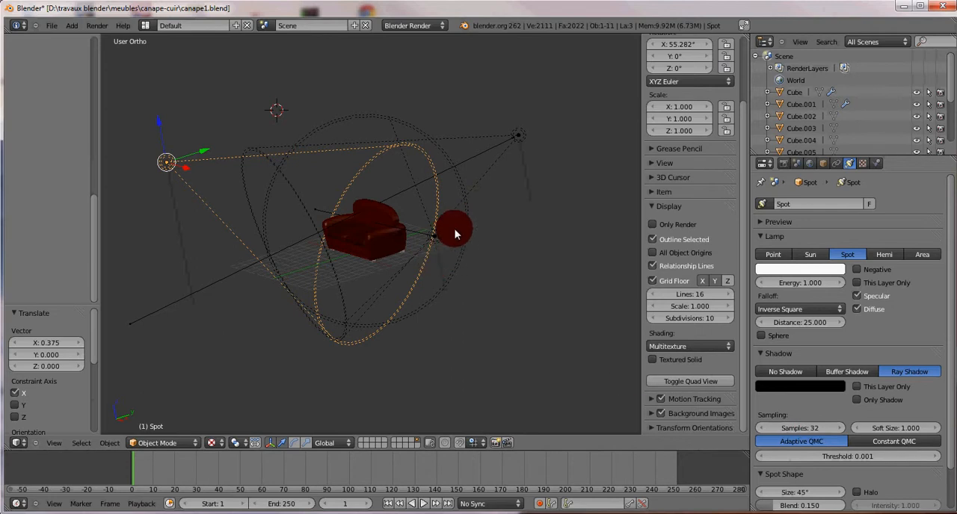
Step: Select the spot beside the sofa (Spot.002), switch its shadow to Ray Shadow, and set the shadow samples to 32
right_click(436, 240)
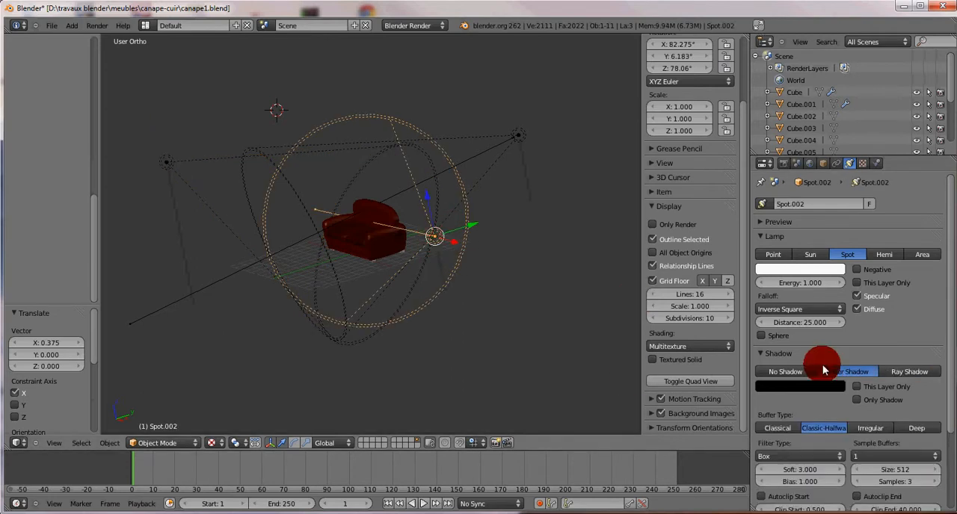
left_click(916, 371)
left_click(769, 429)
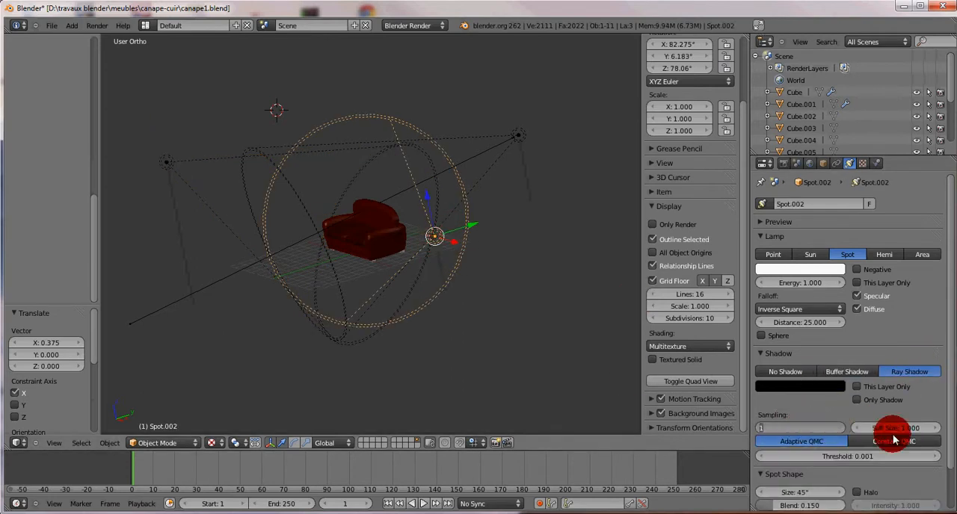
key("Return")
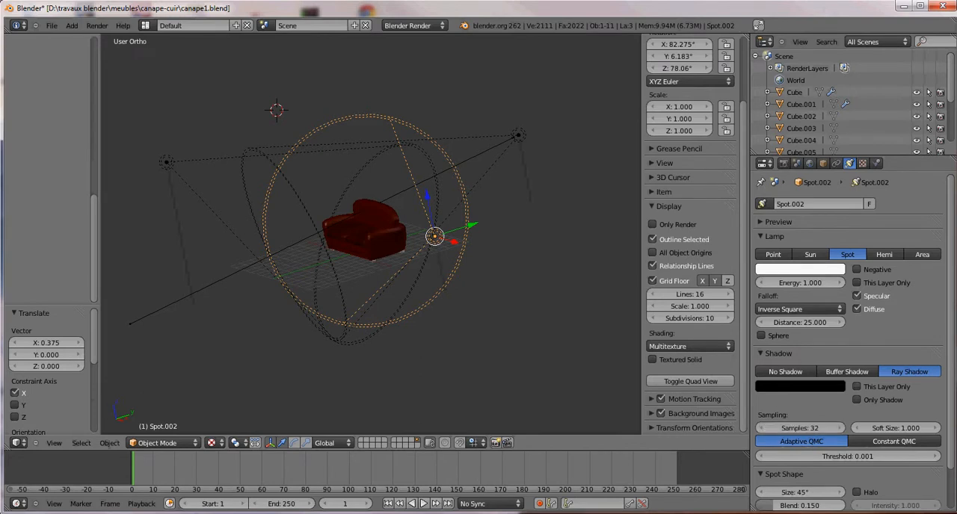
Step: Select the rear spot (Spot.001), switch its shadow to Ray Shadow, and set the shadow samples to 32
right_click(520, 142)
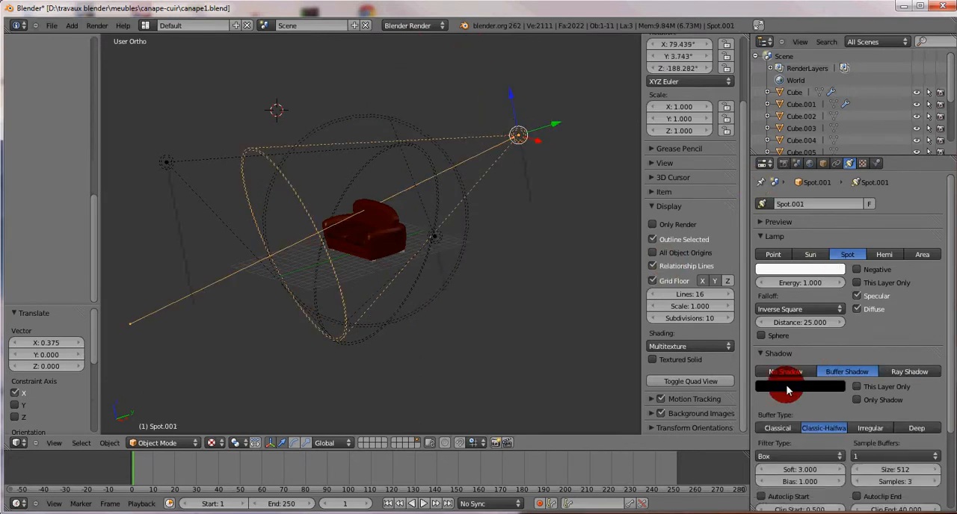
left_click(902, 378)
left_click(794, 430)
type("32")
key("Return")
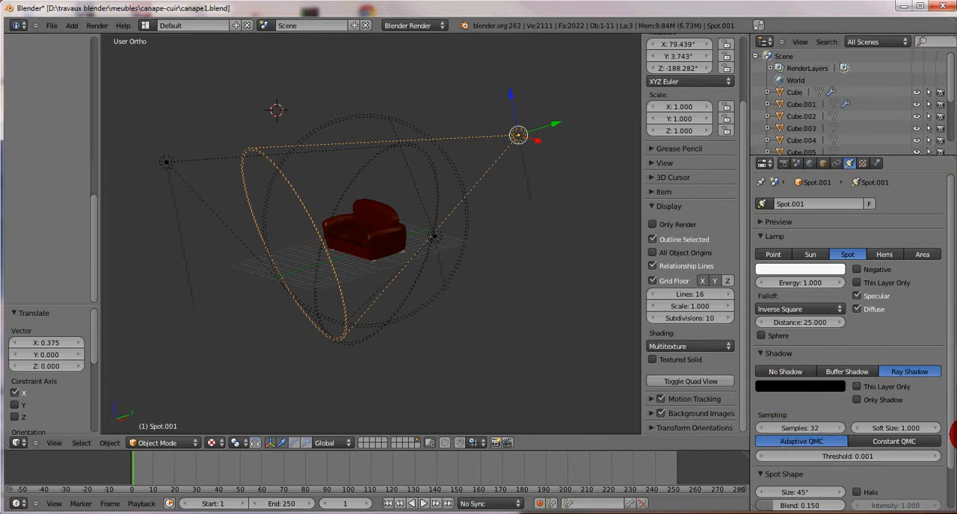
Step: Select the front spot, move it about -2.81 units along X, and check the lighting on the sofa up close
scroll(459, 303, "down", 2)
scroll(459, 299, "up", 5)
scroll(413, 273, "down", 2)
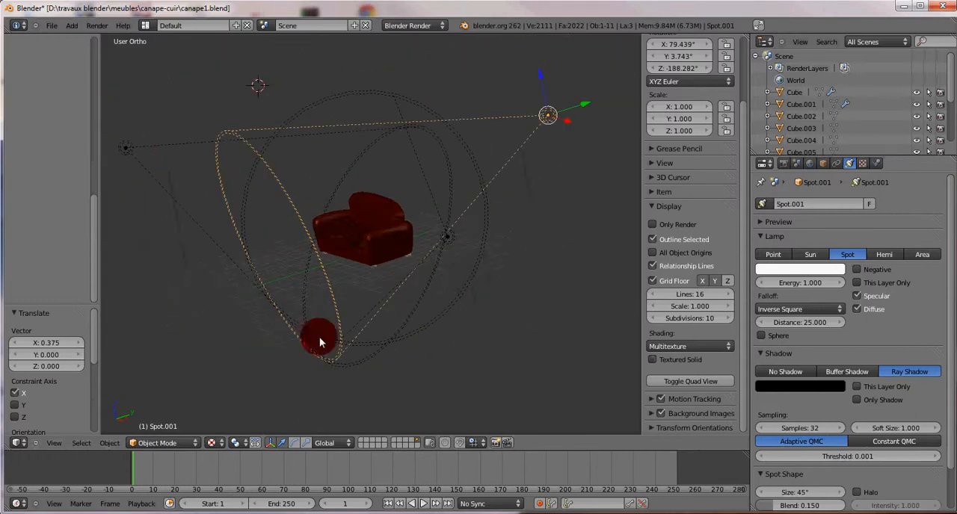
right_click(124, 147)
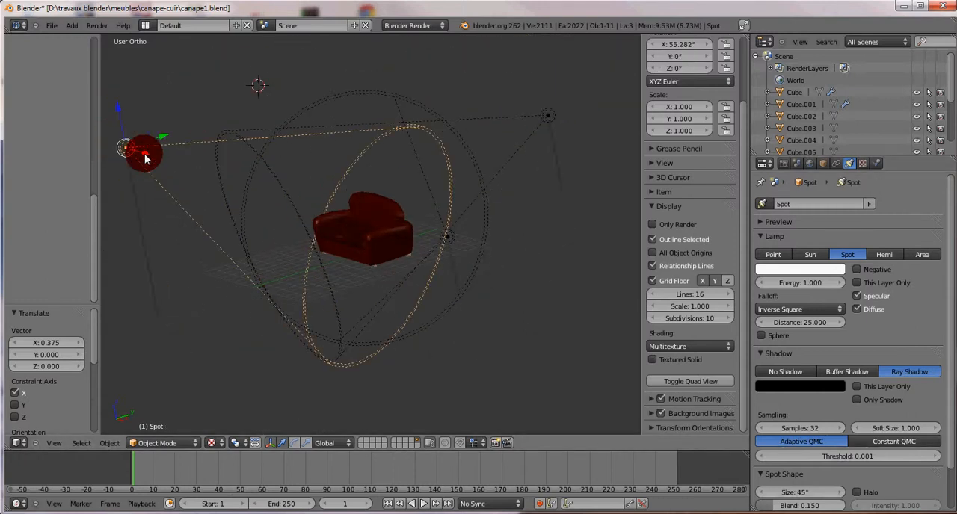
key("g")
key("x")
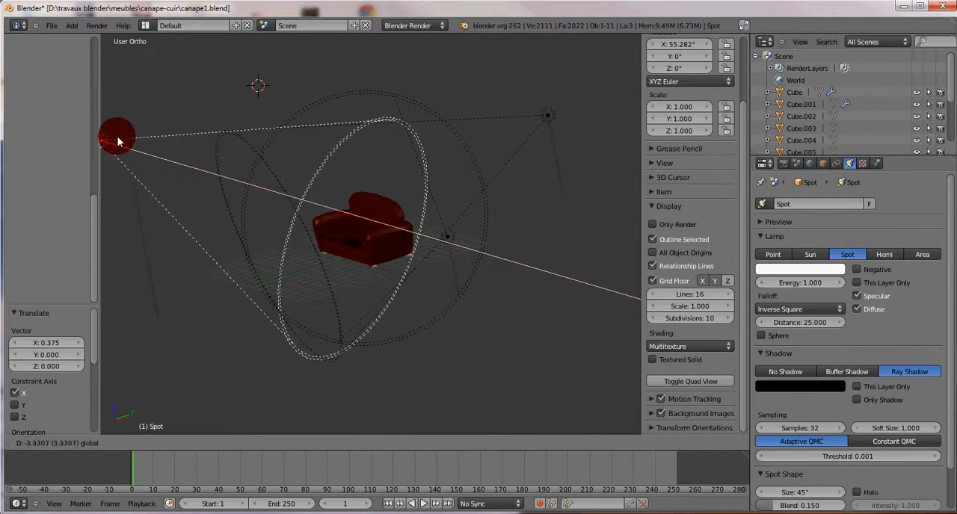
left_click(123, 142)
scroll(394, 266, "up", 8)
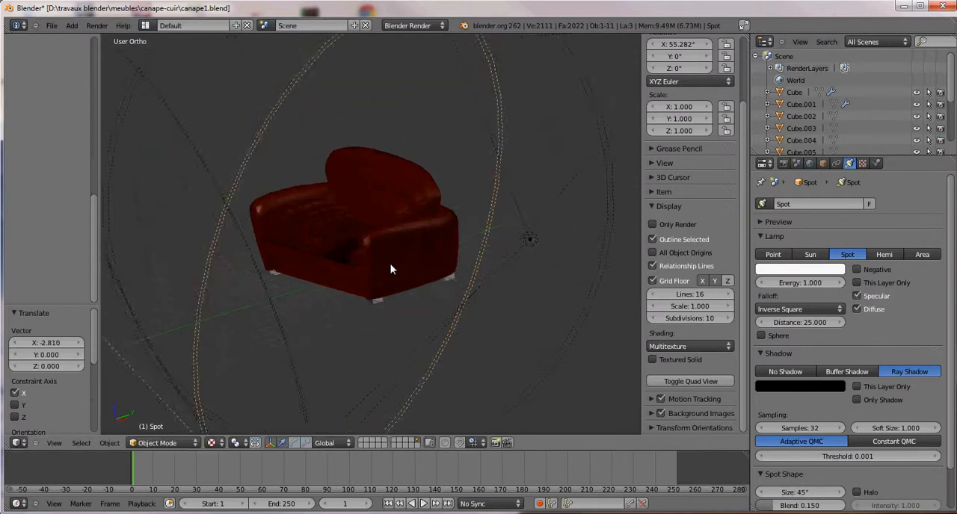
middle_click_drag(413, 294, 363, 293)
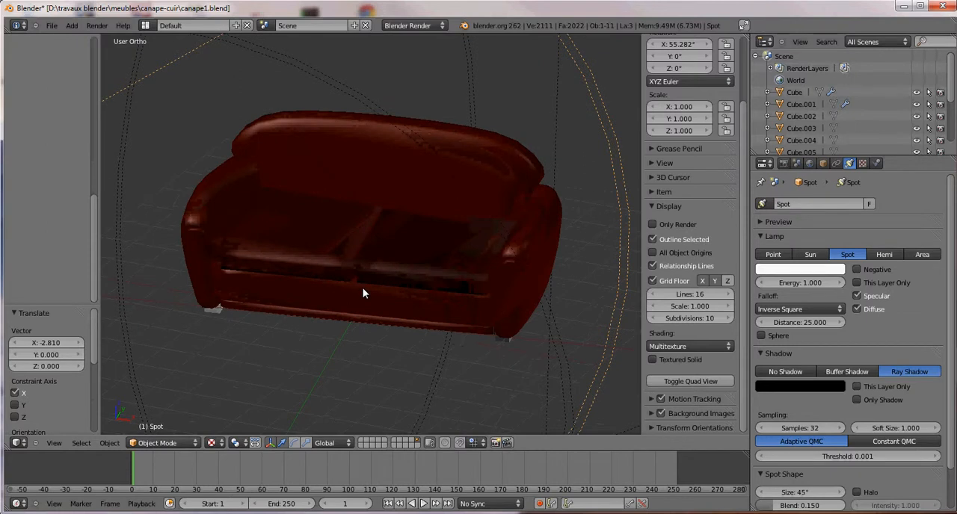
right_click(449, 242)
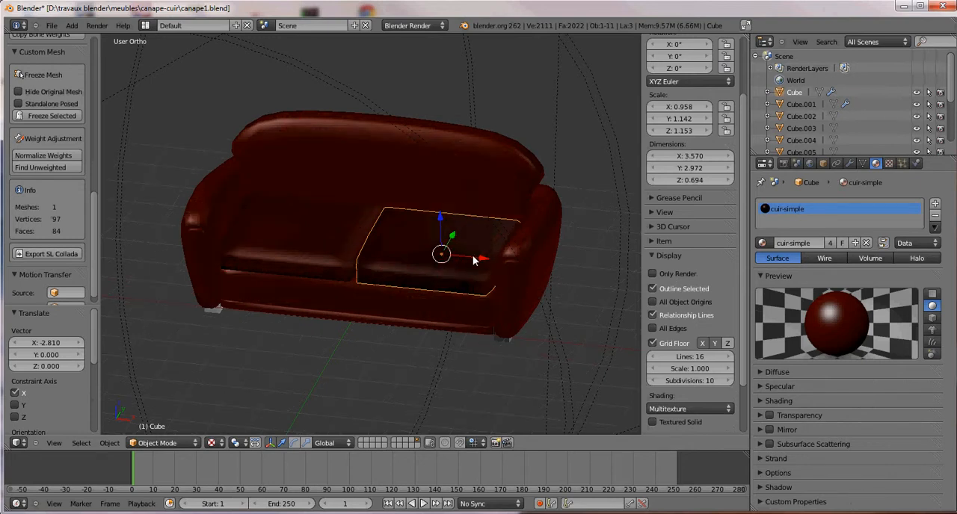
key("ctrl+i")
scroll(465, 296, "down", 5)
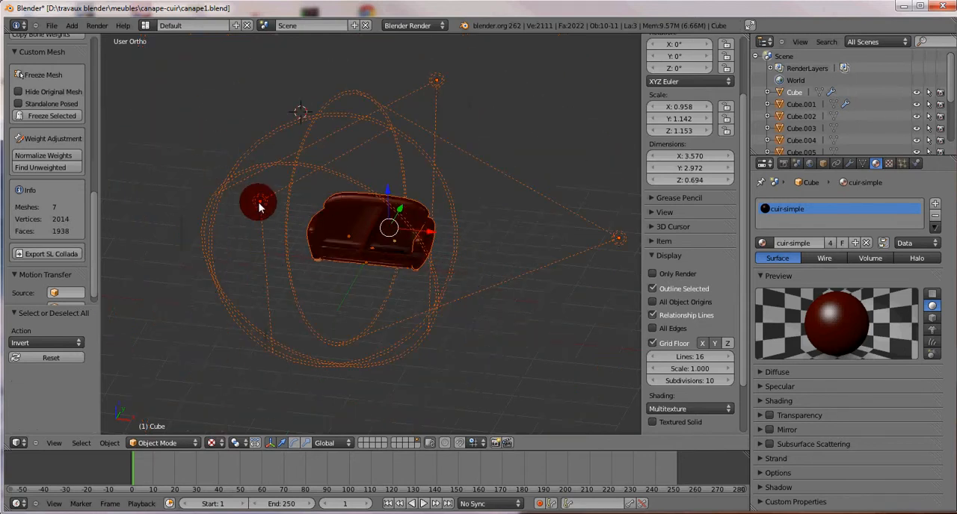
right_click(261, 202)
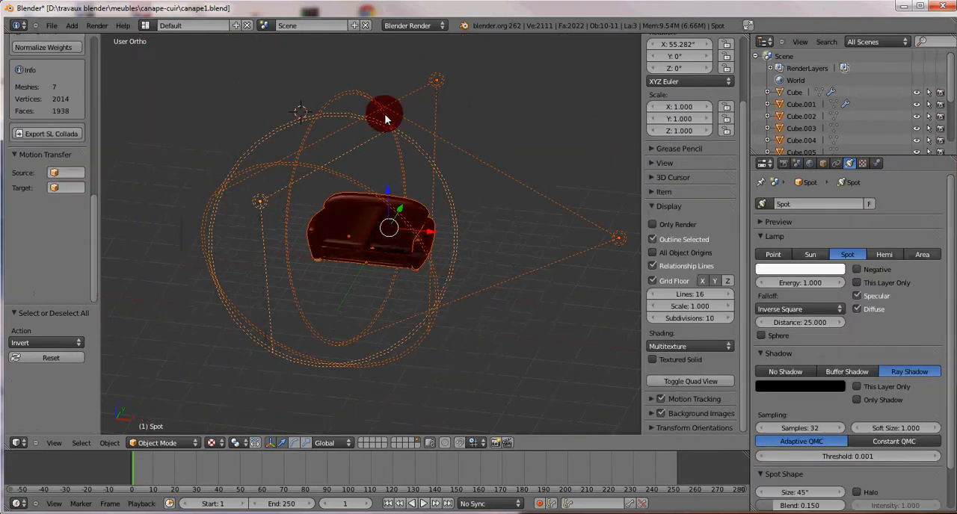
right_click(437, 81)
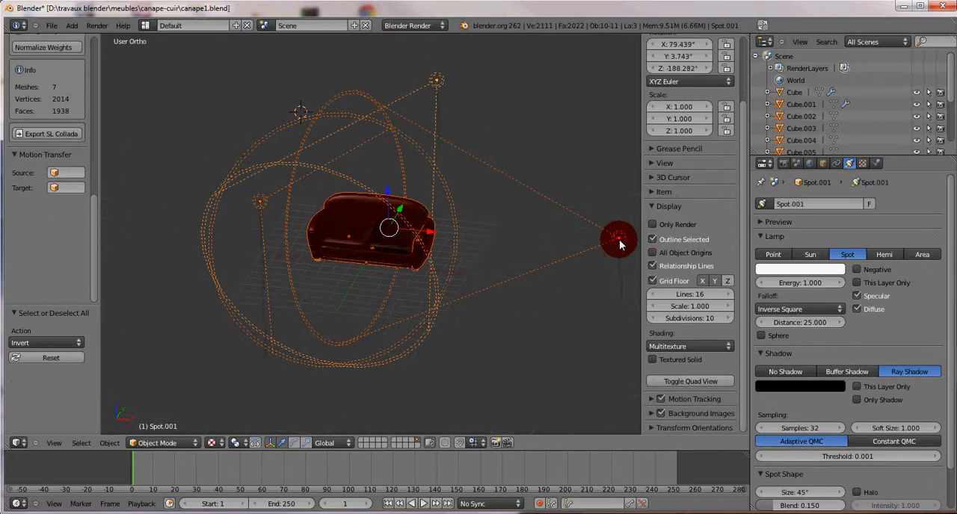
scroll(449, 296, "up", 2)
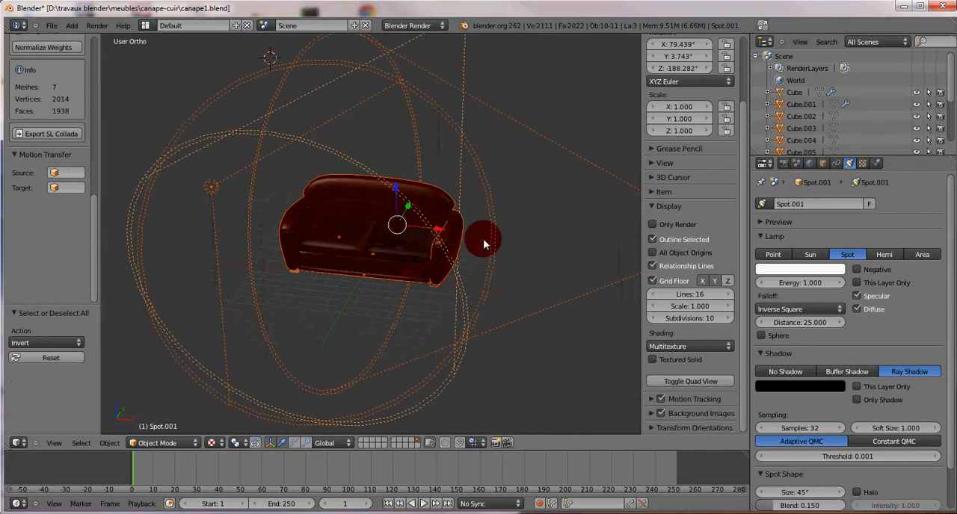
key("a")
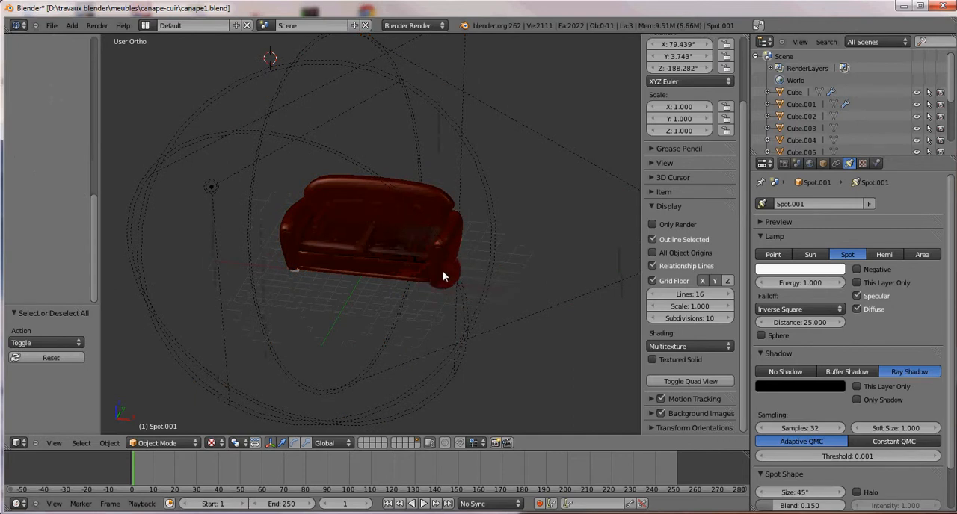
Step: Select the sofa's frame, backrest and left seat cushion together and hide them
right_click(442, 276)
right_click(389, 207, "shift")
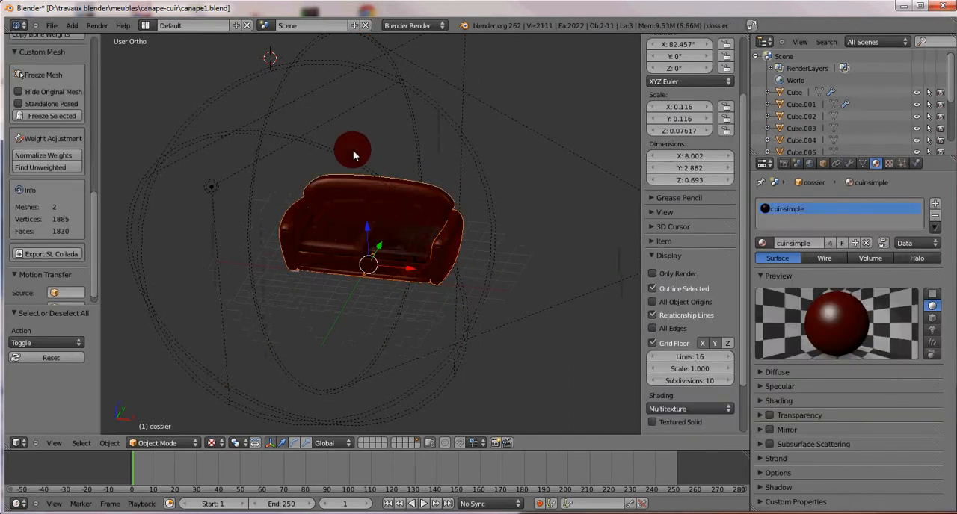
right_click(334, 242, "shift")
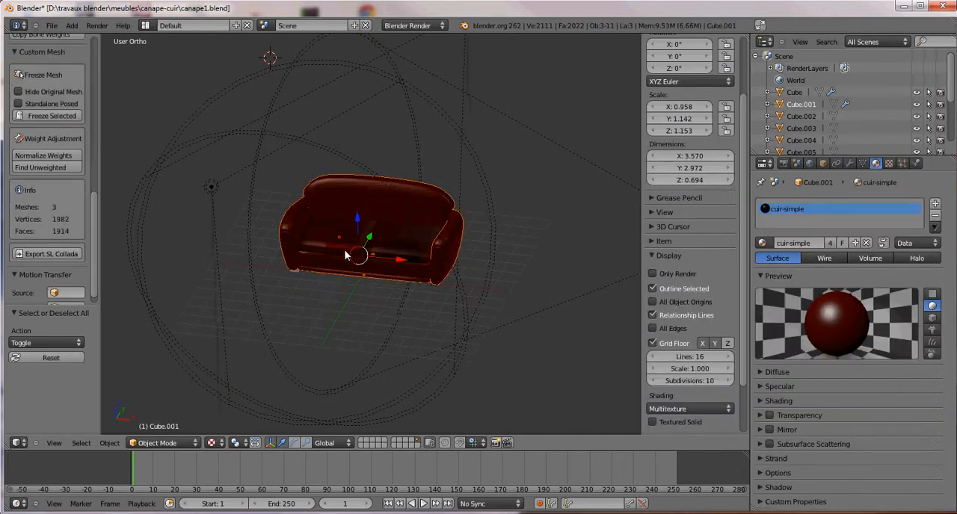
key("h")
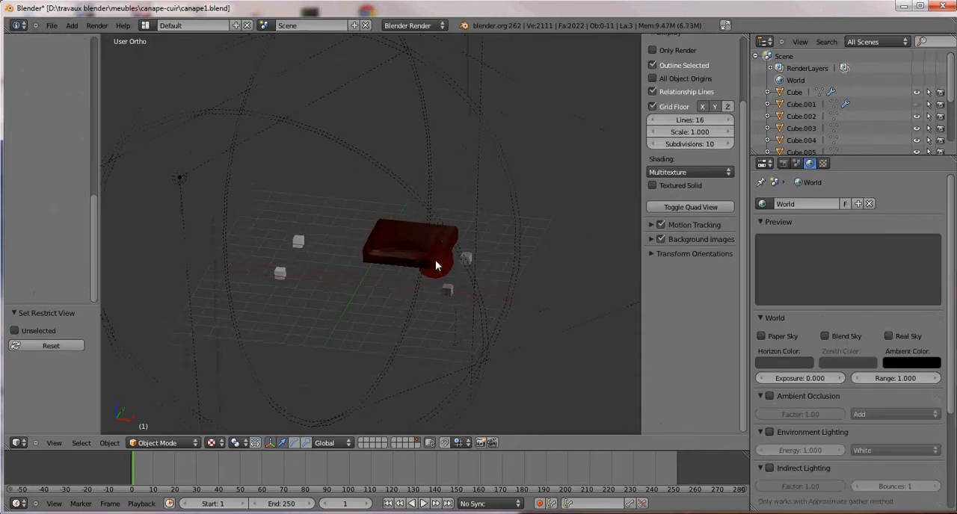
Step: Select the four small cube feet of the sofa together and hide them
right_click(456, 290)
right_click(469, 255, "shift")
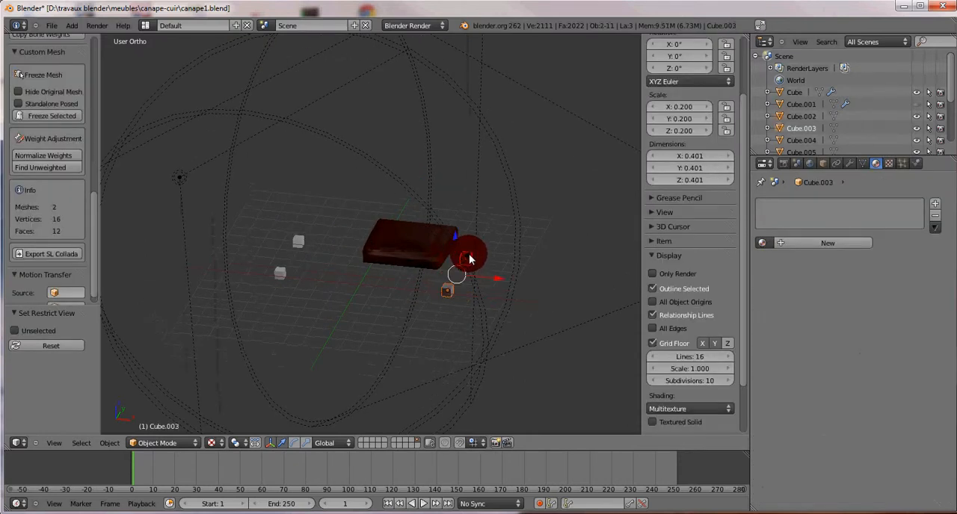
right_click(302, 243, "shift")
right_click(281, 275, "shift")
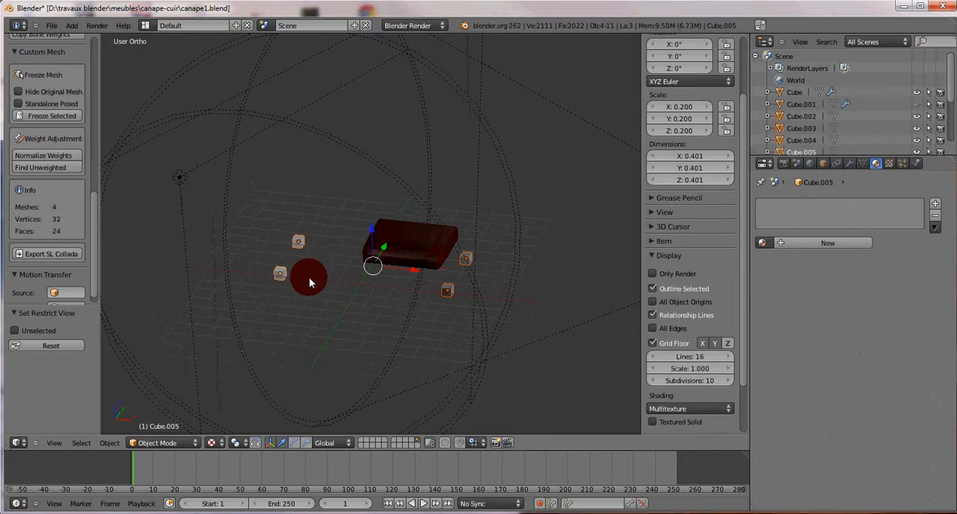
key("h")
scroll(459, 288, "up", 4)
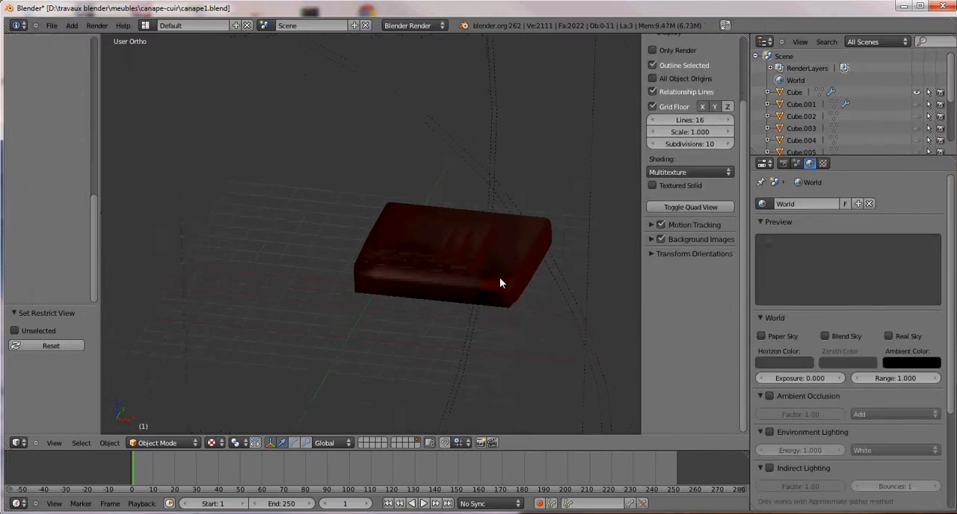
Step: Select the remaining seat cushion and examine its surface from several angles and distances
right_click(460, 252)
mouse_move(513, 293)
middle_mouse_down()
mouse_move(402, 284)
mouse_move(453, 277)
mouse_move(481, 307)
mouse_move(476, 317)
middle_mouse_up()
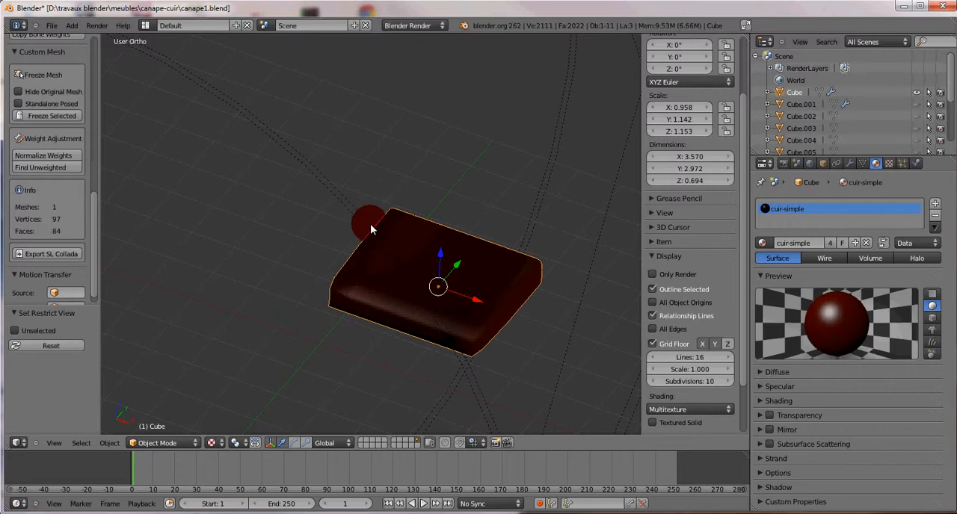
scroll(433, 282, "down", 6)
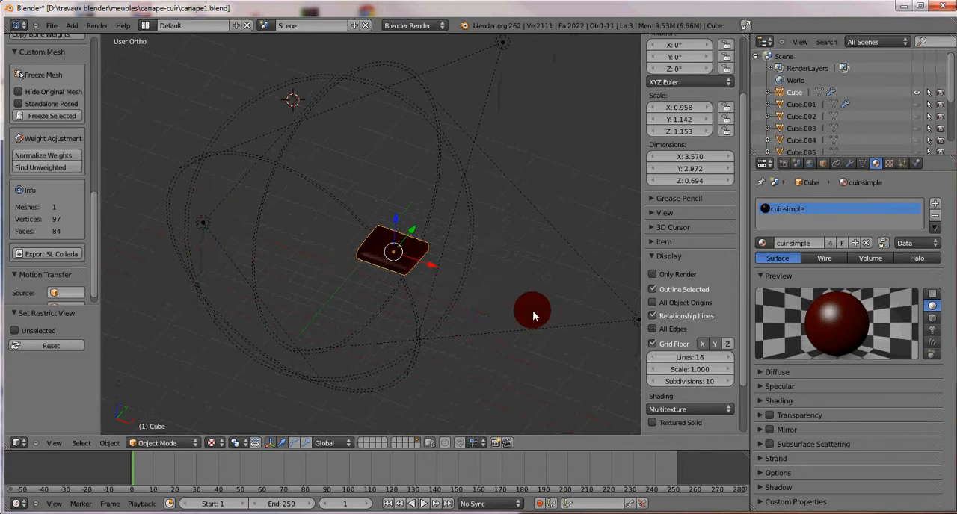
scroll(439, 275, "up", 5)
scroll(447, 290, "up", 2)
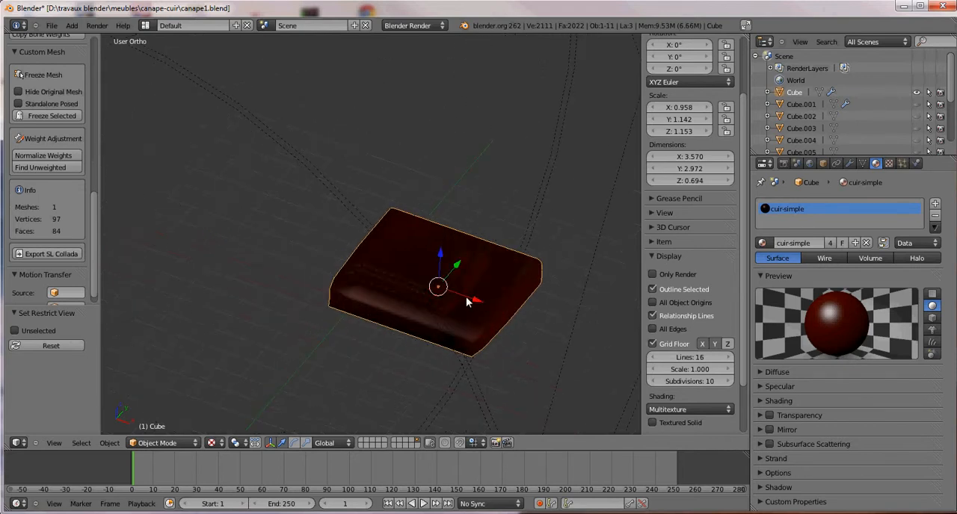
scroll(454, 310, "down", 6)
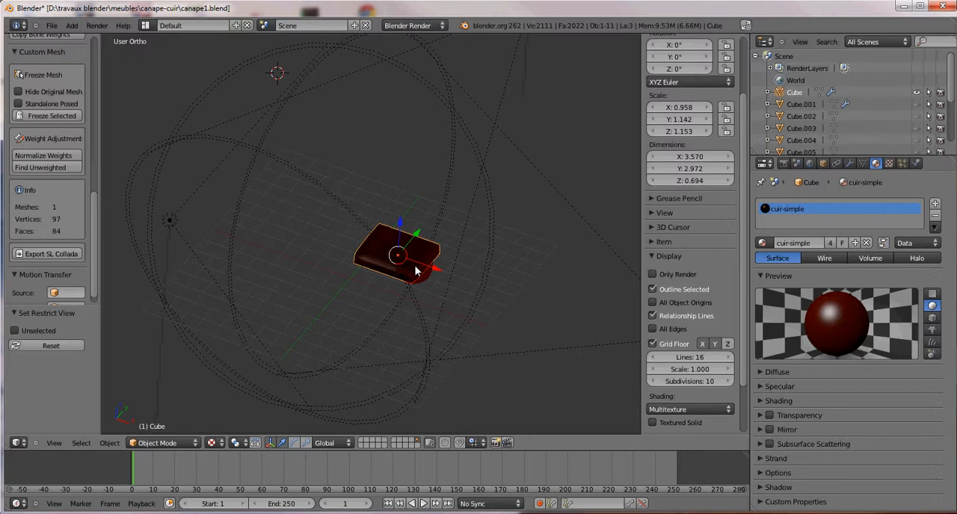
scroll(412, 271, "up", 3)
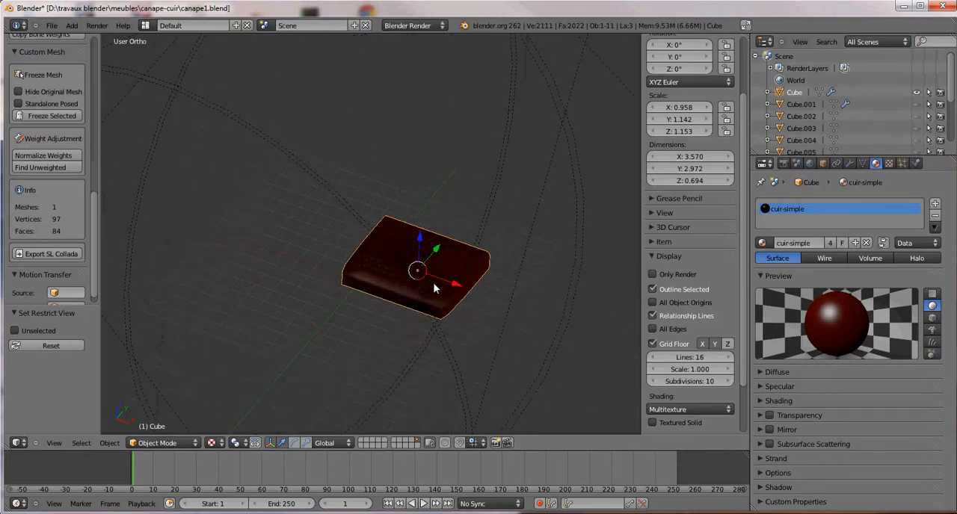
mouse_move(452, 286)
middle_mouse_down()
mouse_move(372, 264)
mouse_move(418, 241)
mouse_move(449, 282)
middle_mouse_up()
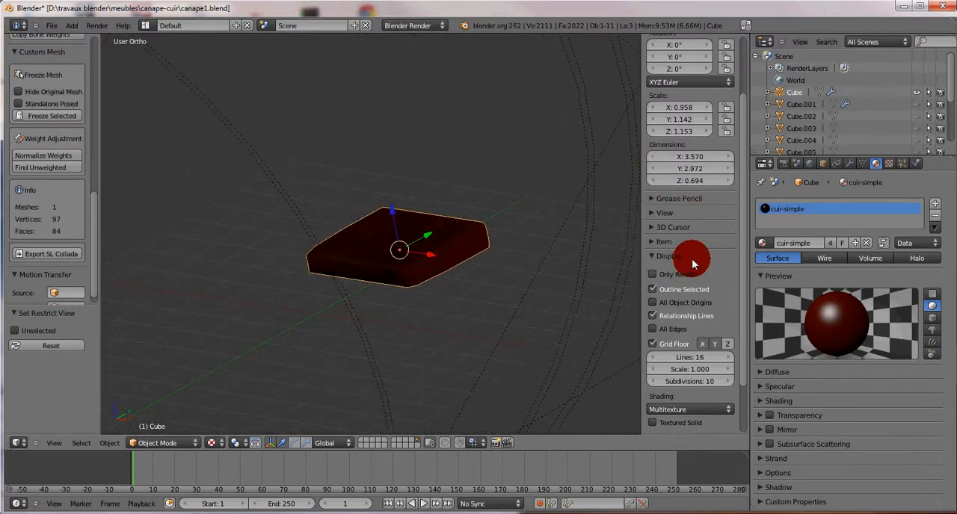
Step: Hide the 3D view's properties sidebar, split the view into two side-by-side areas, and hide the tool shelf in both
key("n")
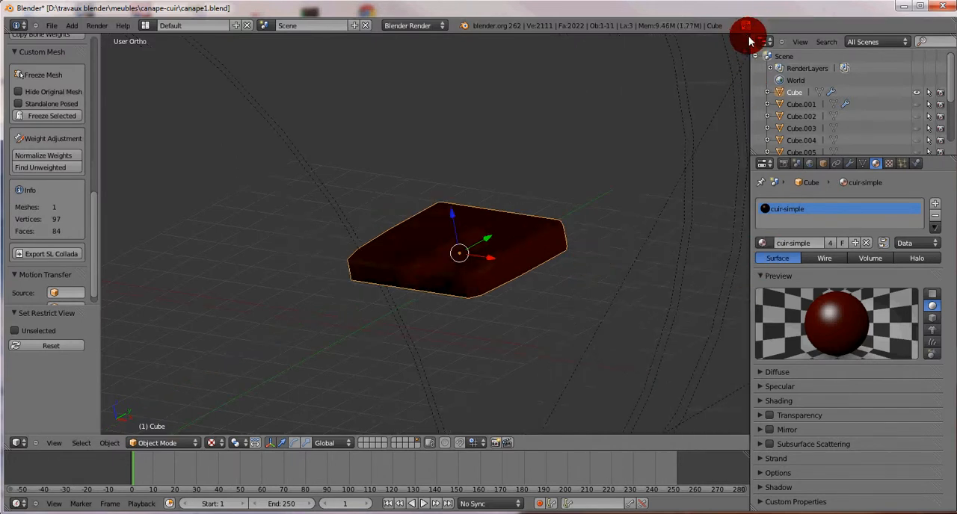
left_click_drag(746, 39, 379, 38)
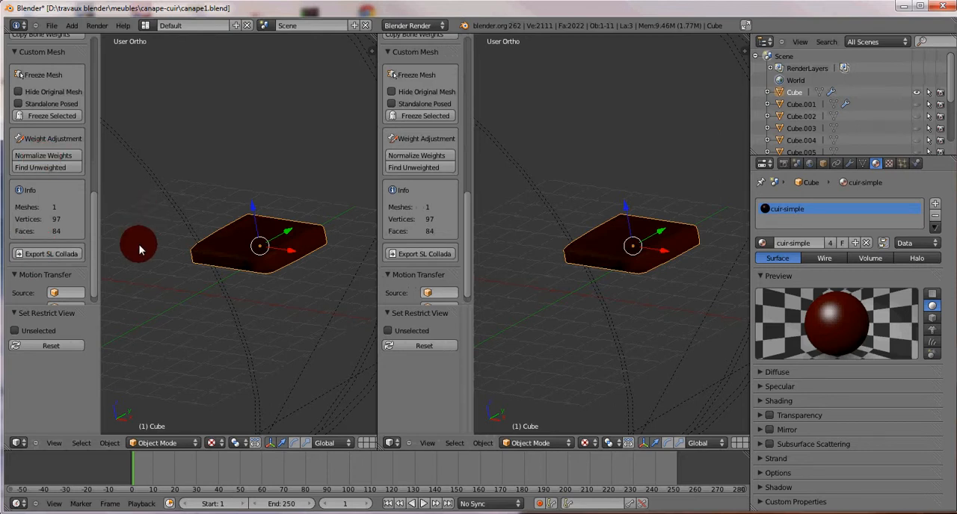
key("t")
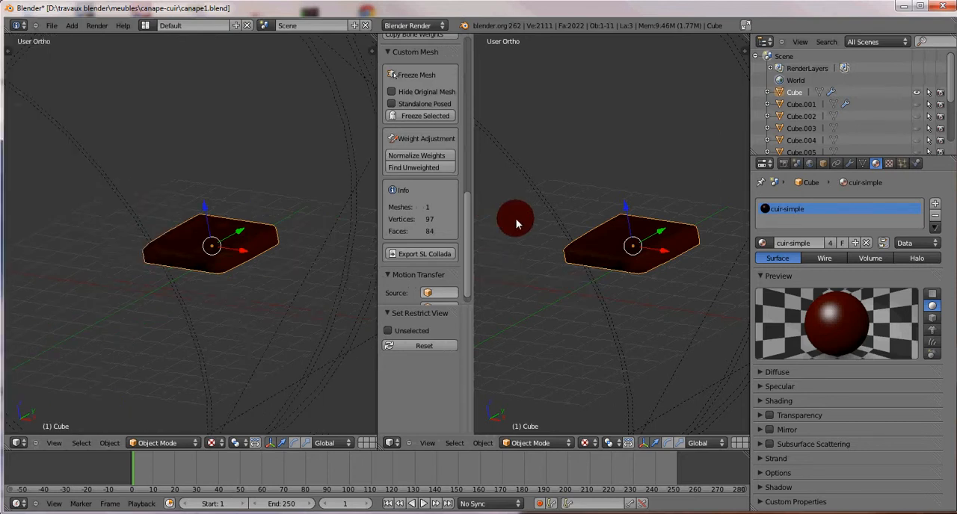
key("t")
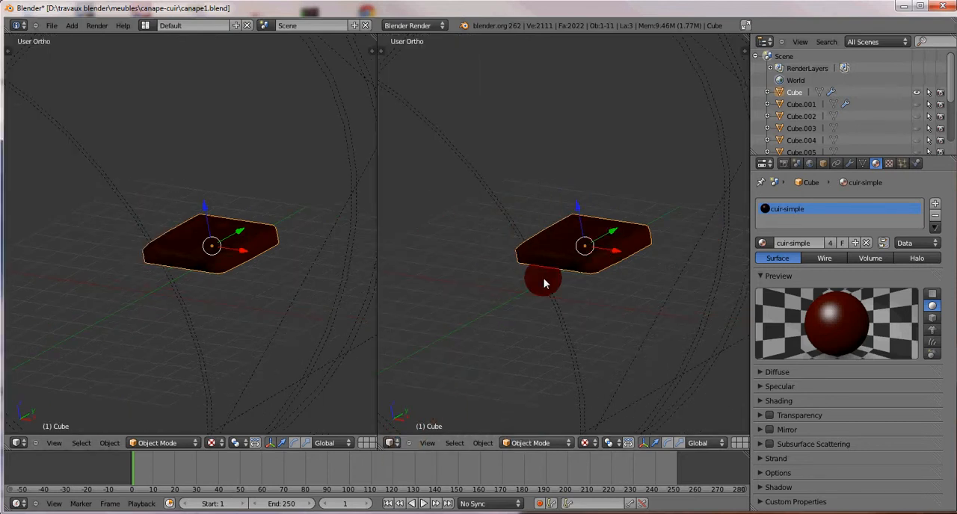
Step: Change the second 3D view beside the first into a UV/Image Editor
left_click(392, 443)
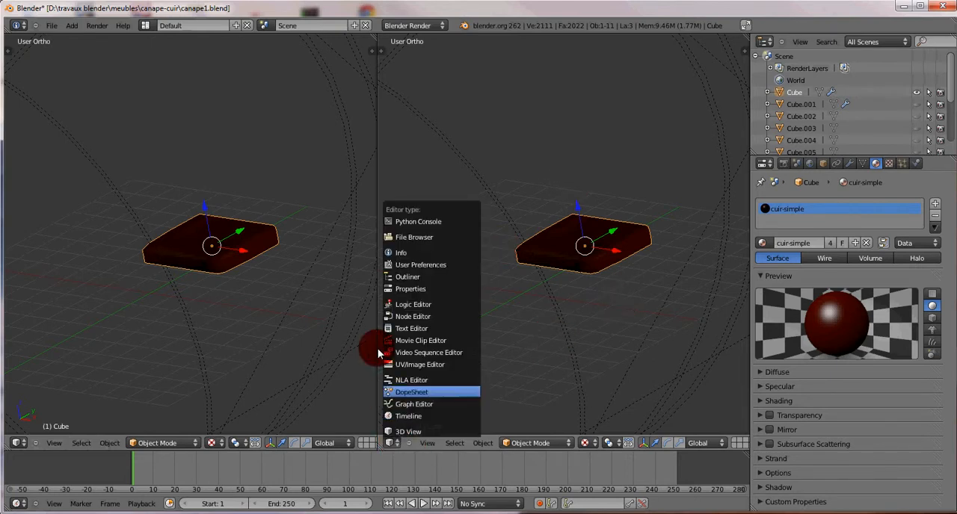
left_click(412, 365)
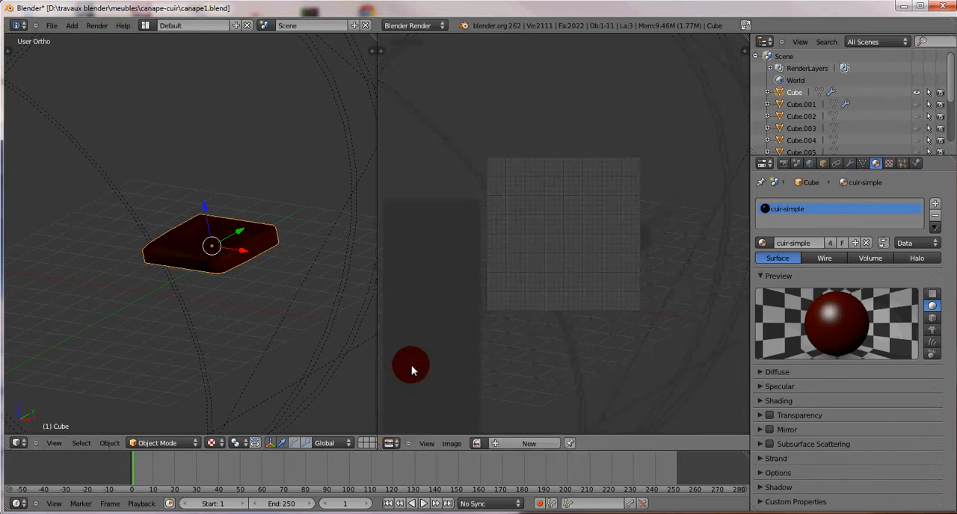
left_click(497, 444)
left_click_drag(512, 398, 592, 398)
type("uv-coussin")
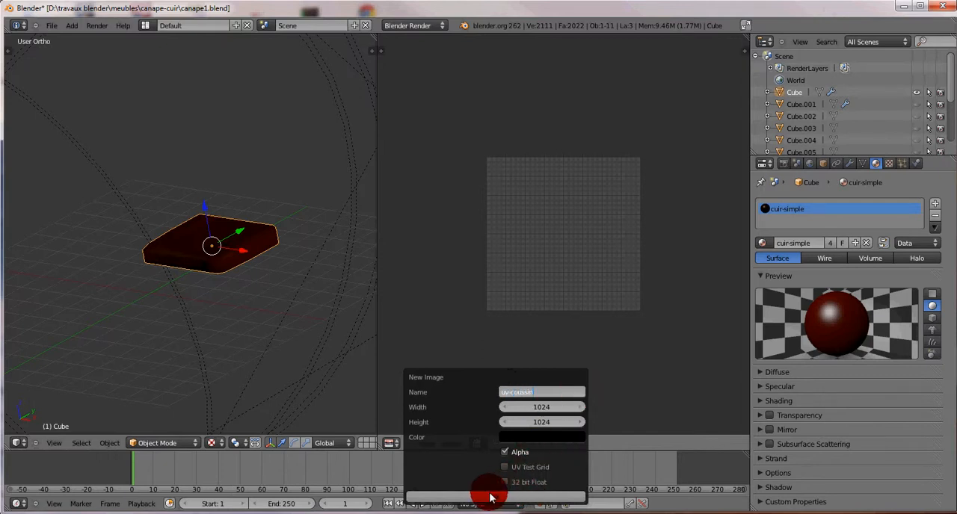
key("Return")
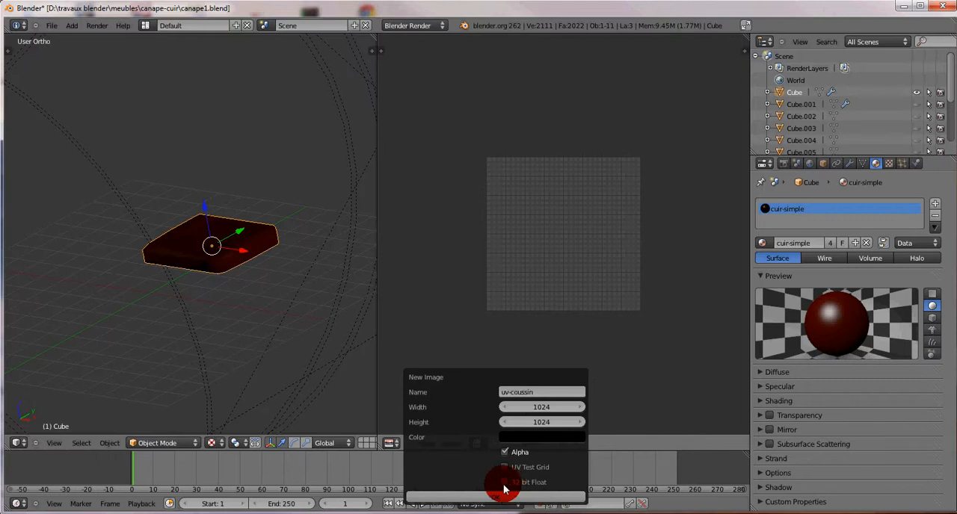
left_click(503, 483)
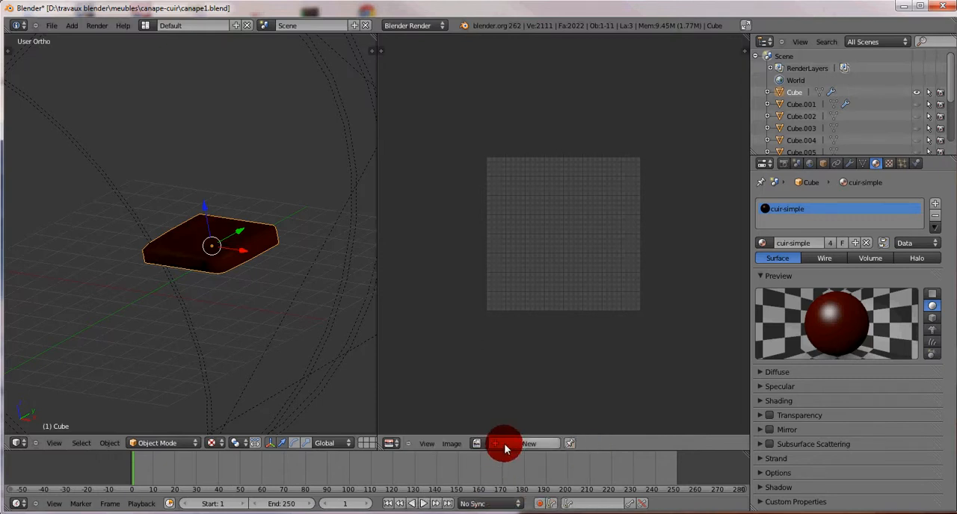
Step: Create a new black 1024 x 1024 image named uv-coussin with alpha and fit it in view
left_click(504, 446)
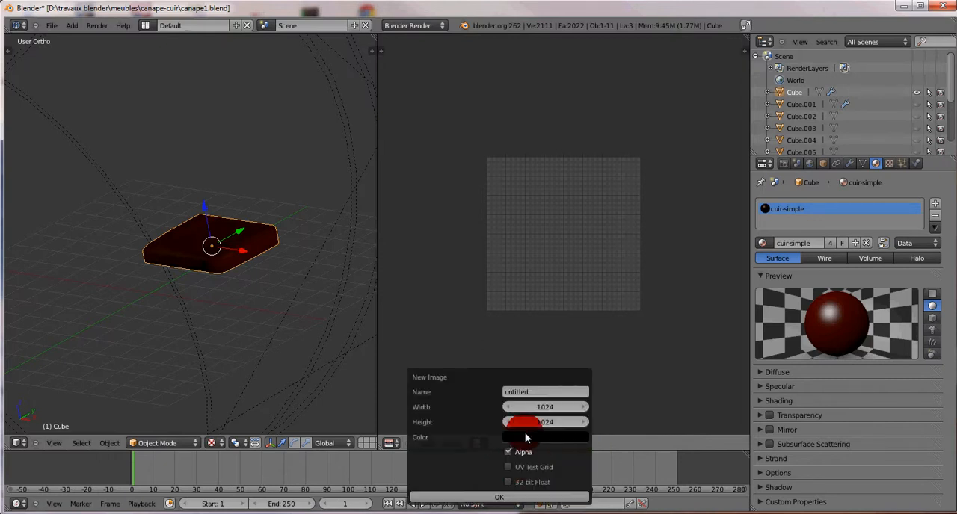
left_click(534, 395)
type("uv couss")
left_click(508, 482)
left_click(502, 500)
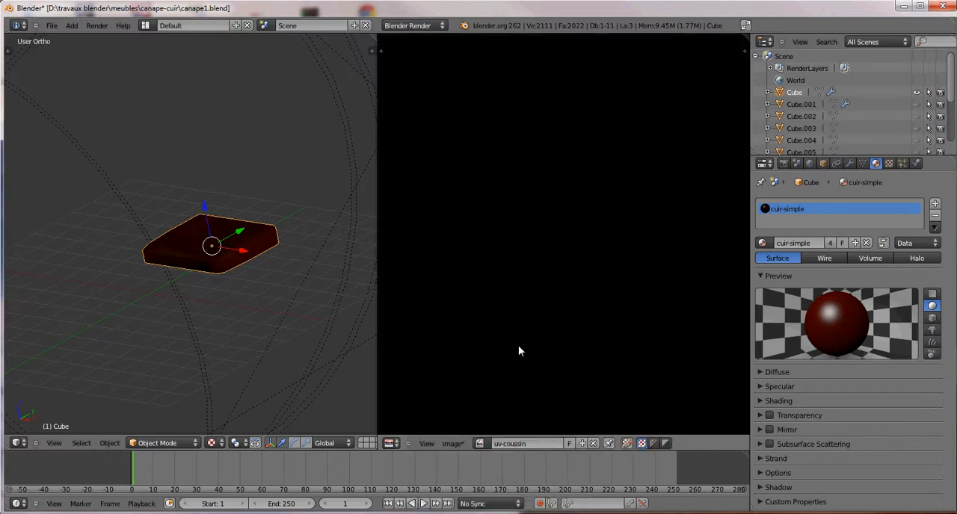
scroll(566, 257, "down", 3)
scroll(567, 257, "up", 2)
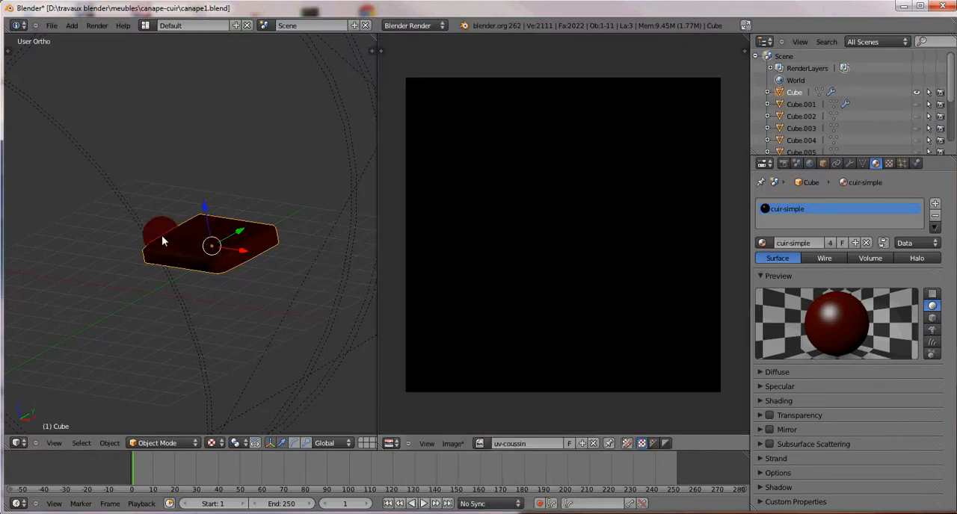
Step: Select the cushion's whole mesh in Edit Mode and show the tool shelf with its Mesh Options and Custom Mesh sections collapsed
key("Tab")
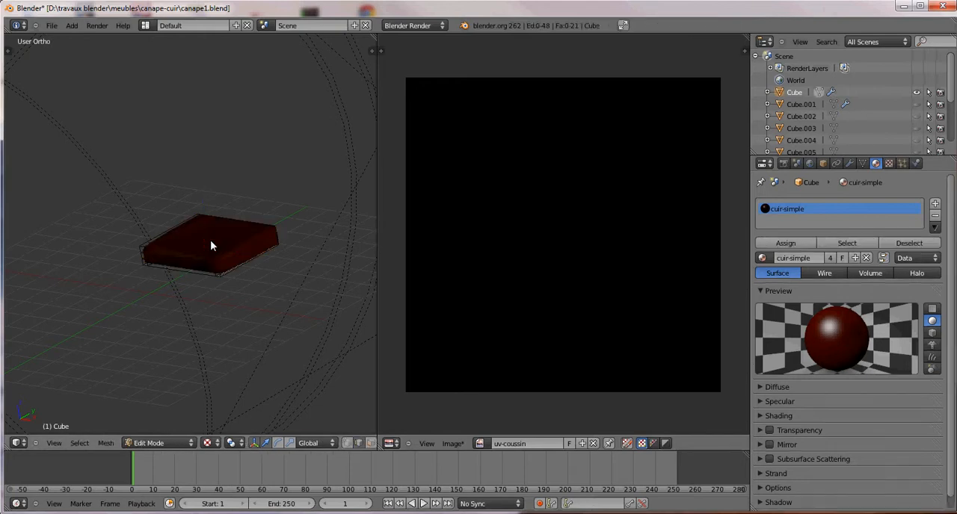
key("a")
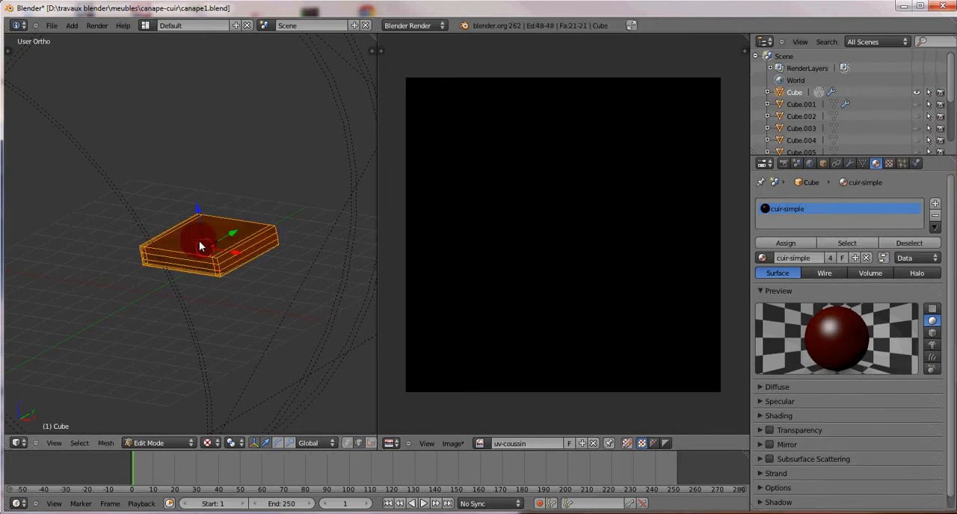
key("t")
left_click_drag(94, 184, 94, 182)
left_click(12, 158)
left_click(28, 171)
left_click(73, 187)
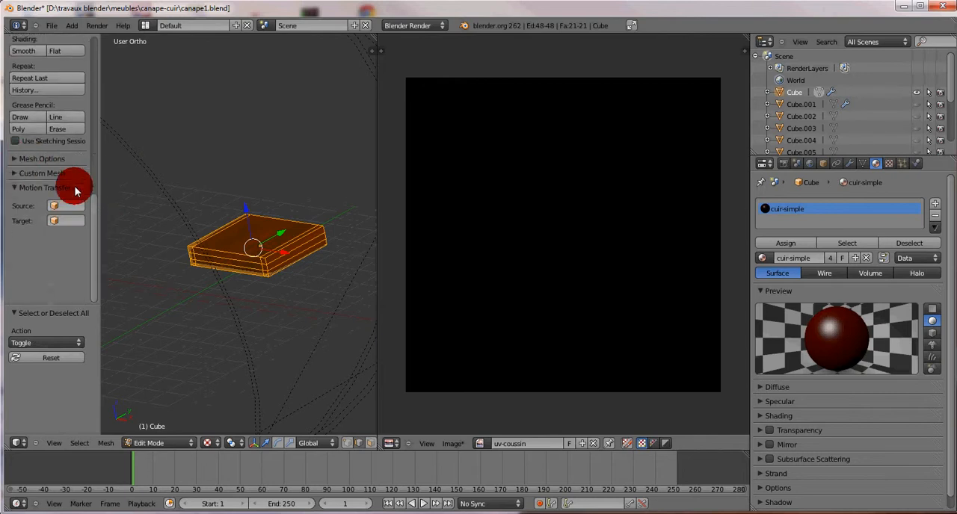
left_click_drag(94, 217, 96, 147)
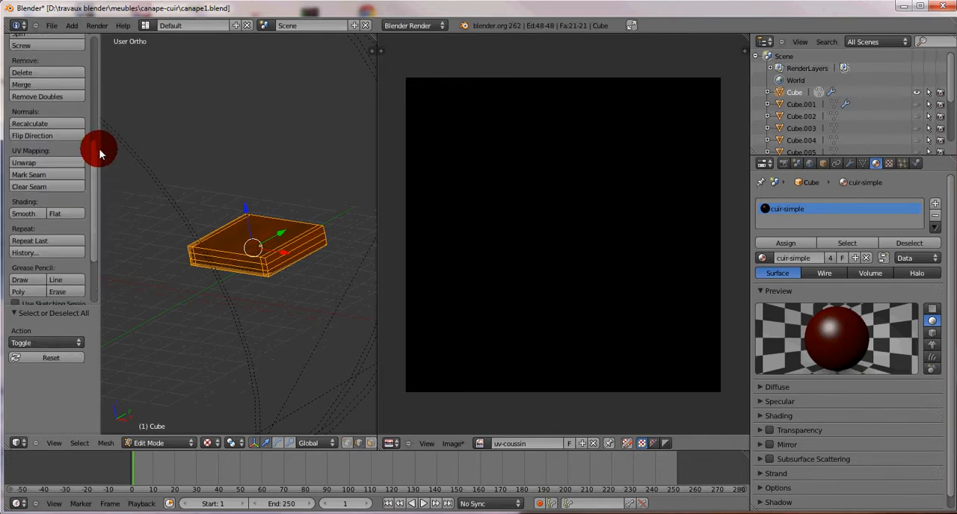
Step: Unwrap the cushion with Smart UV Project, using an angle limit of 66 and zero island margin and area weight
left_click(27, 163)
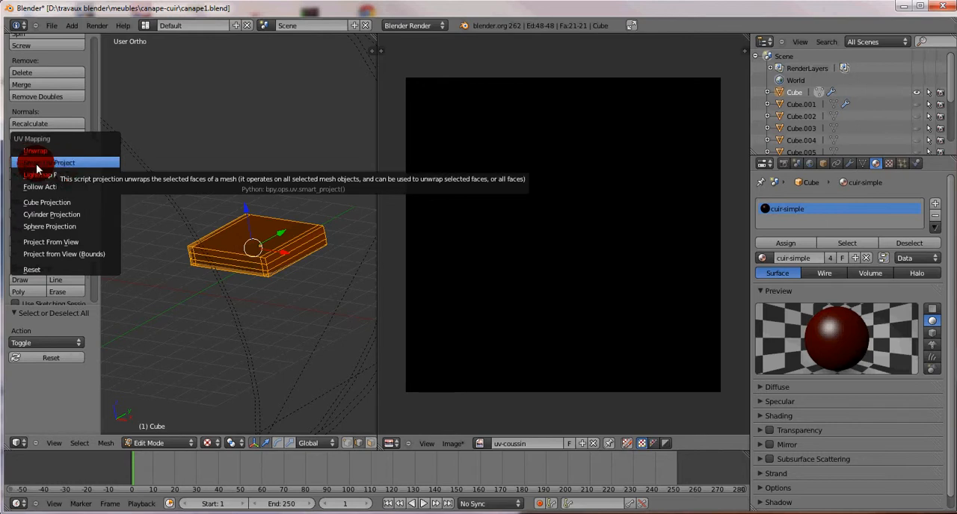
left_click(56, 164)
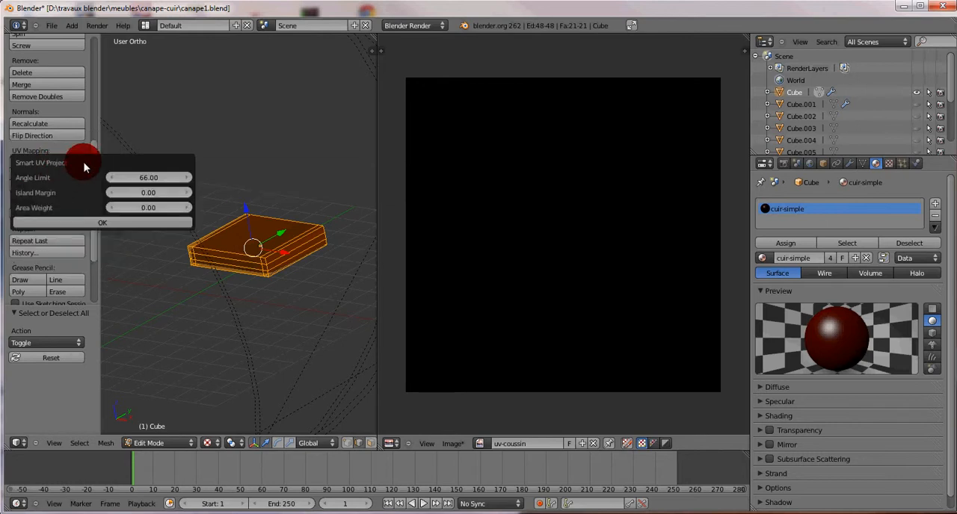
left_click(103, 224)
scroll(643, 233, "up", 4)
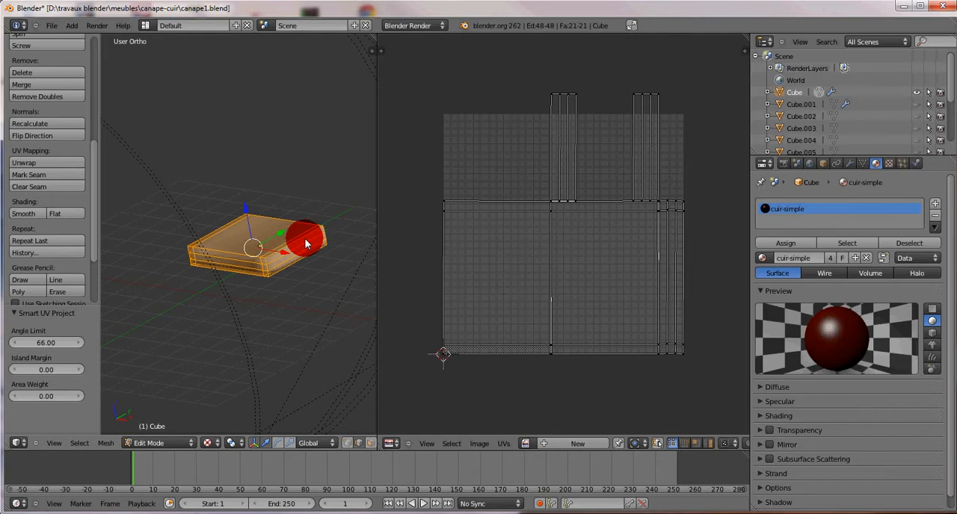
scroll(627, 277, "up", 2)
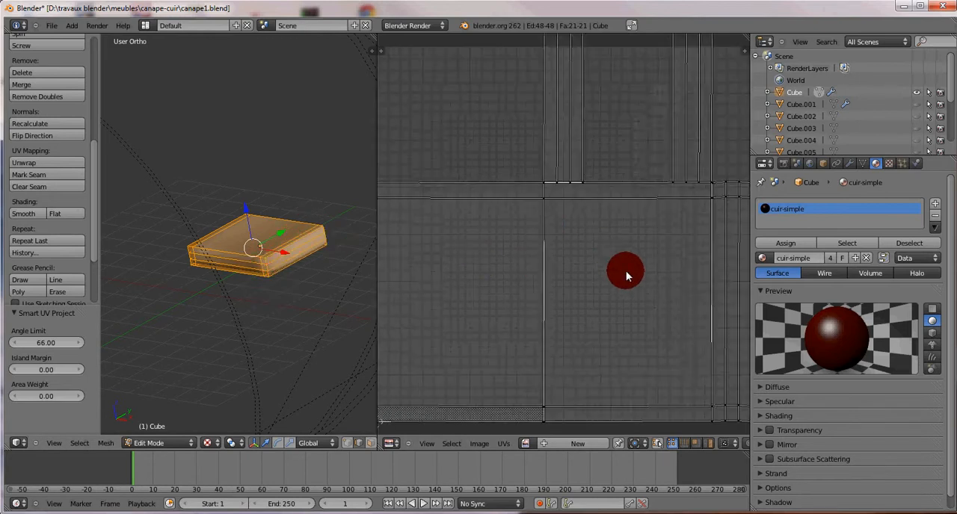
scroll(627, 277, "down", 3)
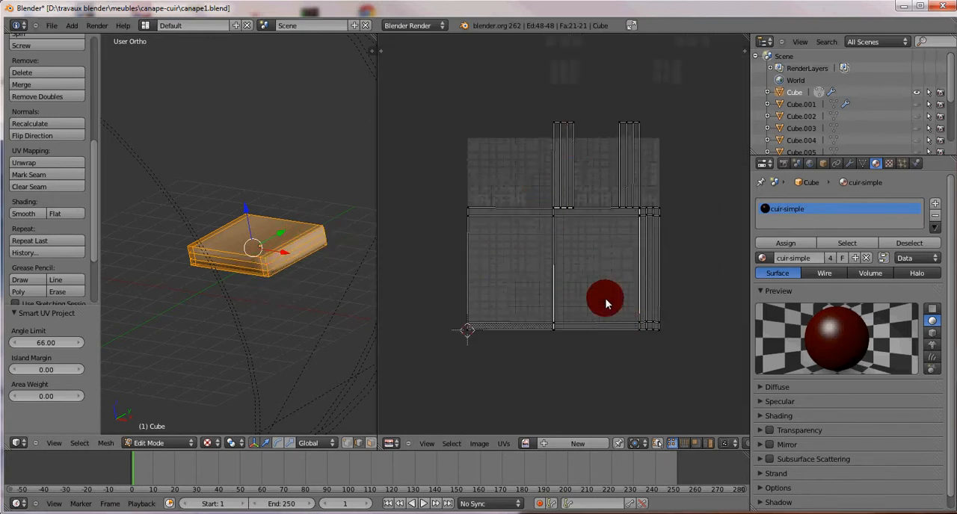
Step: Select all the UV islands and scale them by about 0.727 to fit inside the image square
key("a")
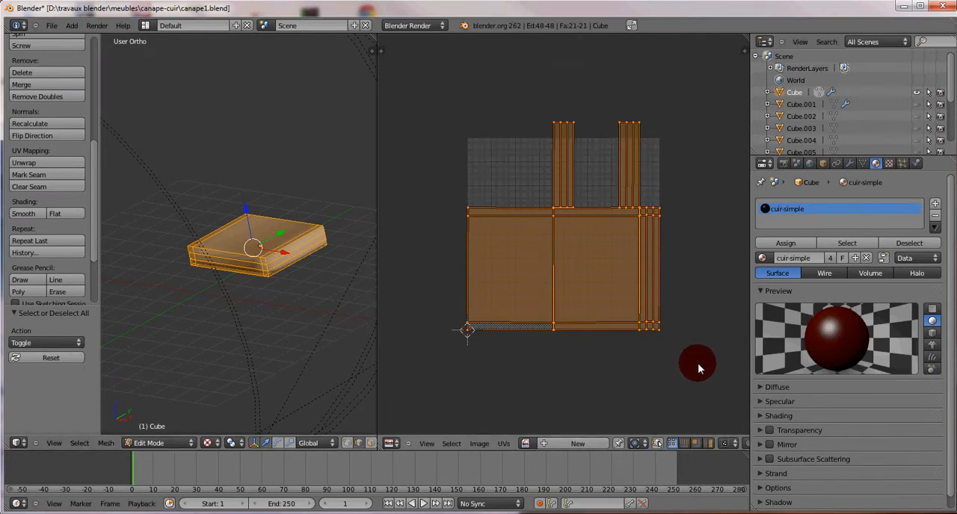
key("s")
left_click(656, 336)
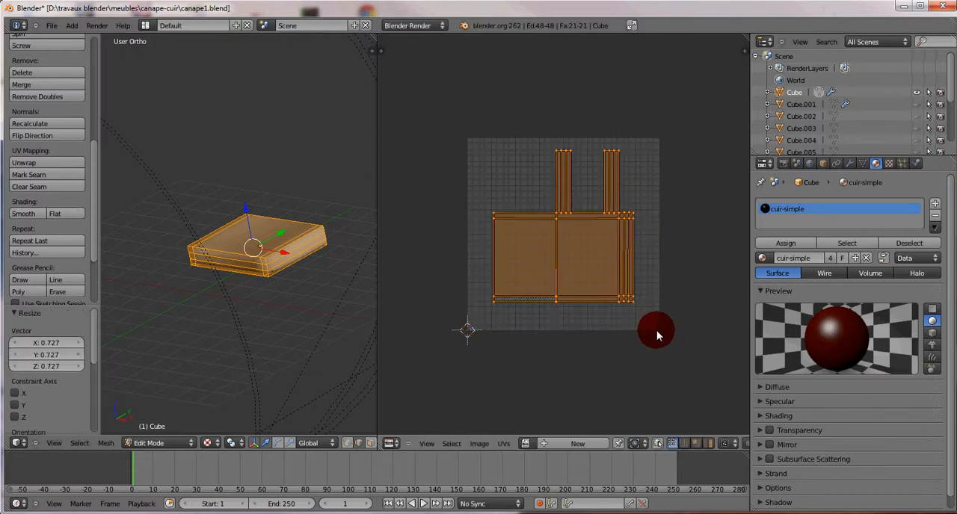
scroll(602, 294, "up", 1)
scroll(602, 321, "up", 2)
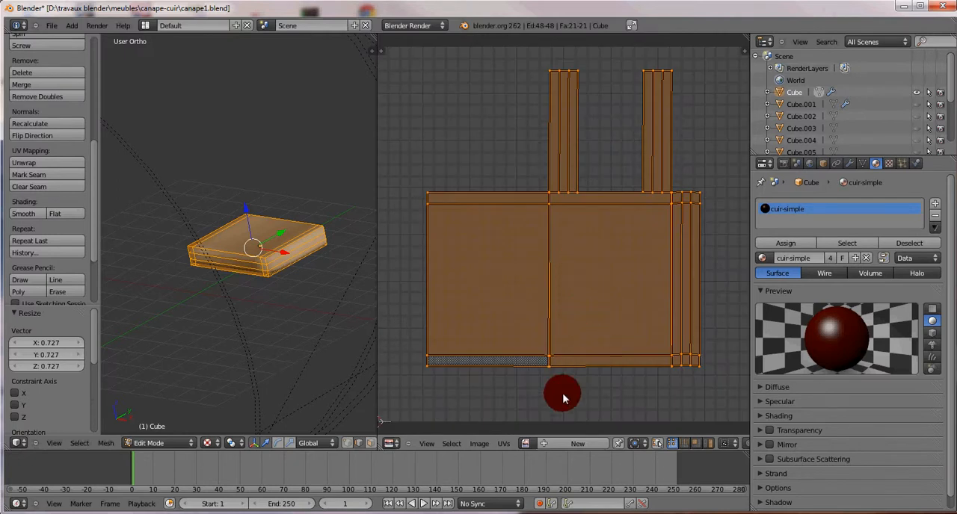
Step: Assign the existing uv-coussin image to the cushion's unwrapped UV layout
left_click(528, 446)
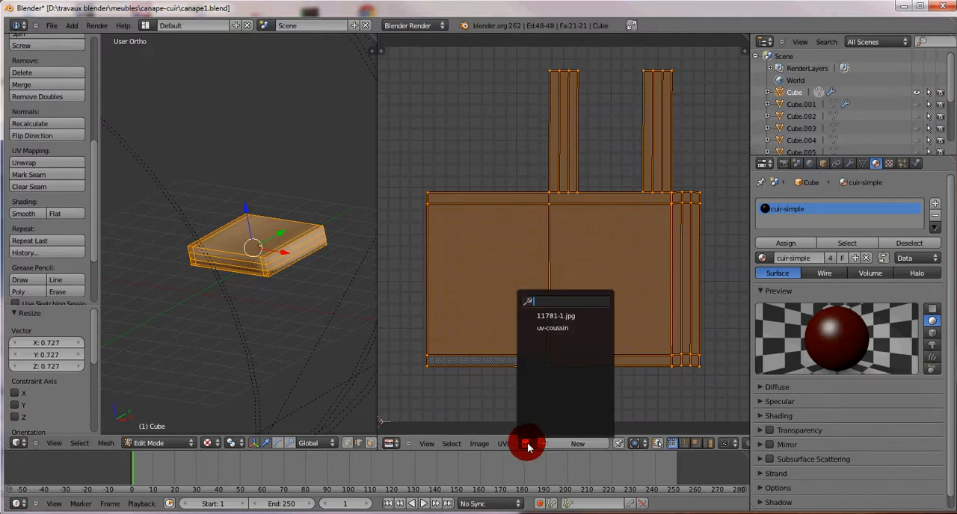
left_click(549, 331)
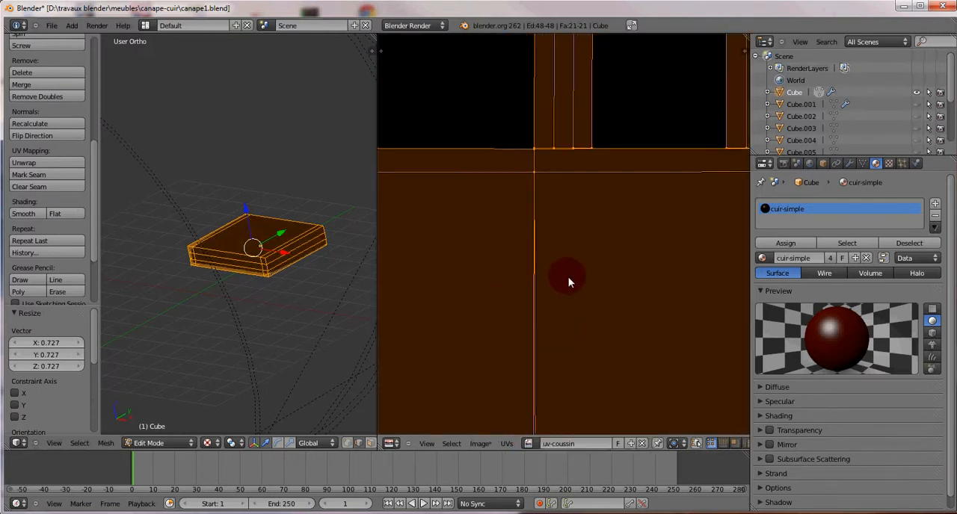
scroll(569, 281, "down", 5)
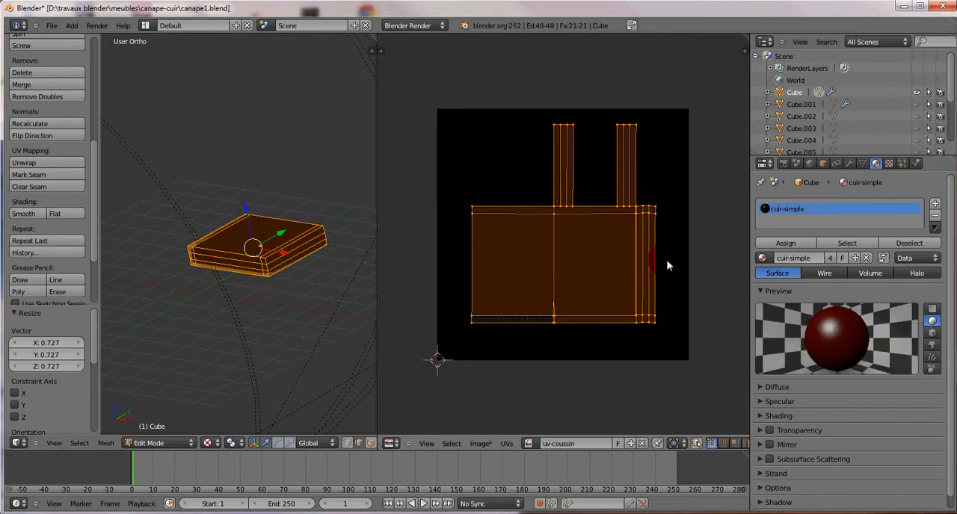
Step: Collapse the material's Preview section and the Render, Dimensions, Anti-Aliasing and Output sections of the render settings
left_click(762, 291)
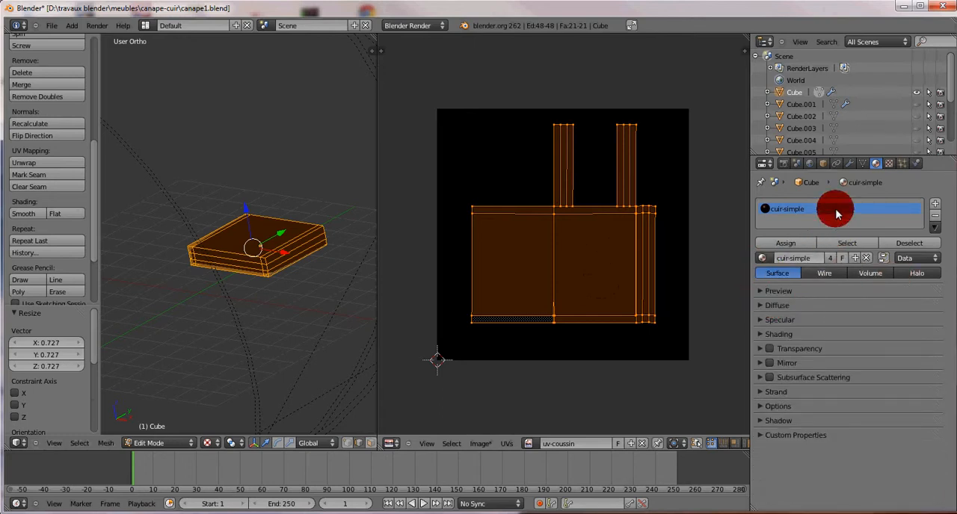
left_click(783, 163)
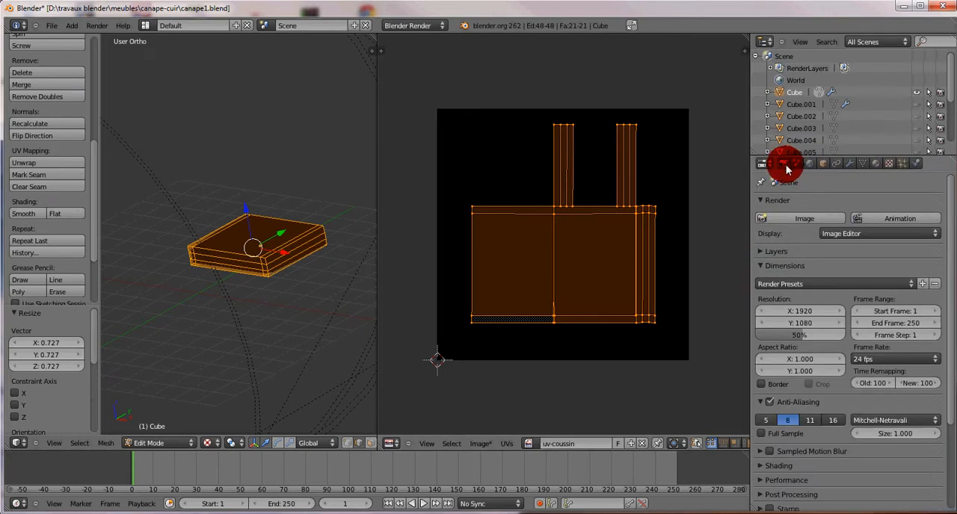
left_click(761, 200)
left_click(761, 229)
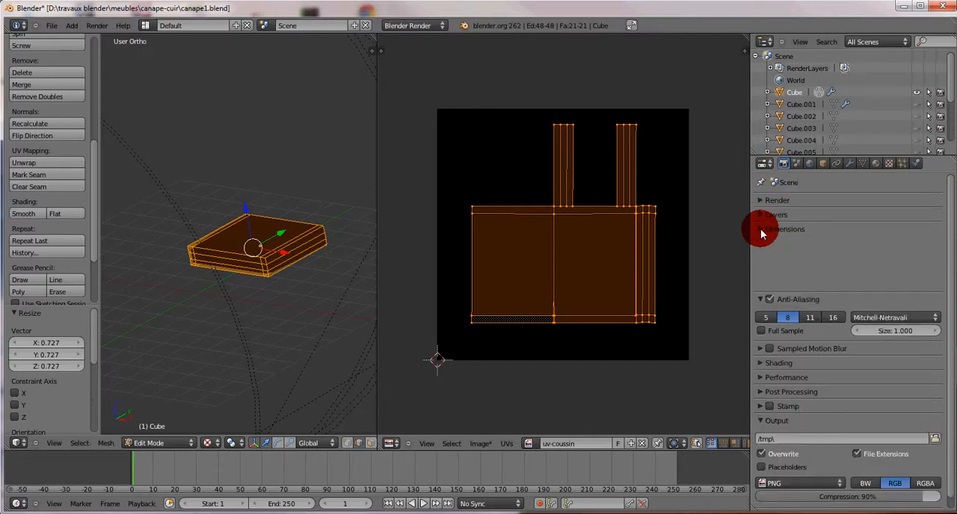
left_click(763, 247)
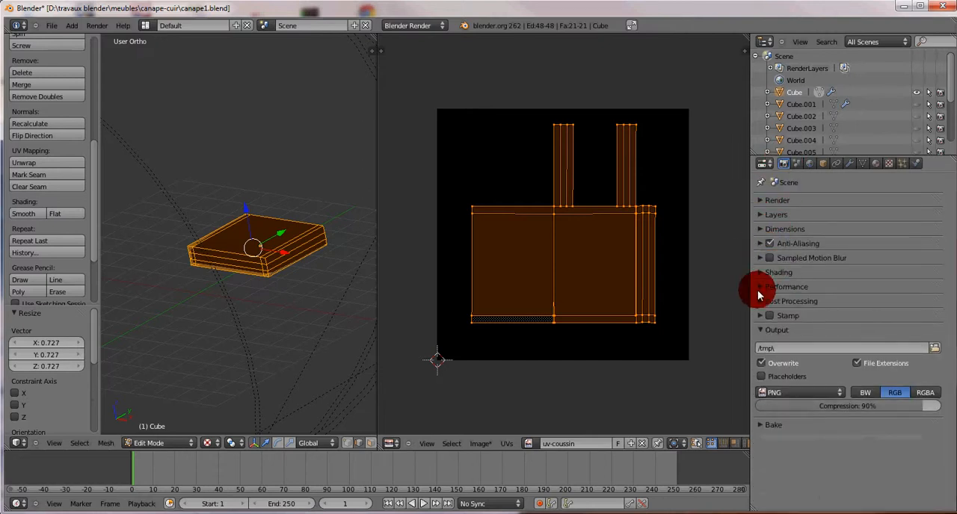
left_click(760, 330)
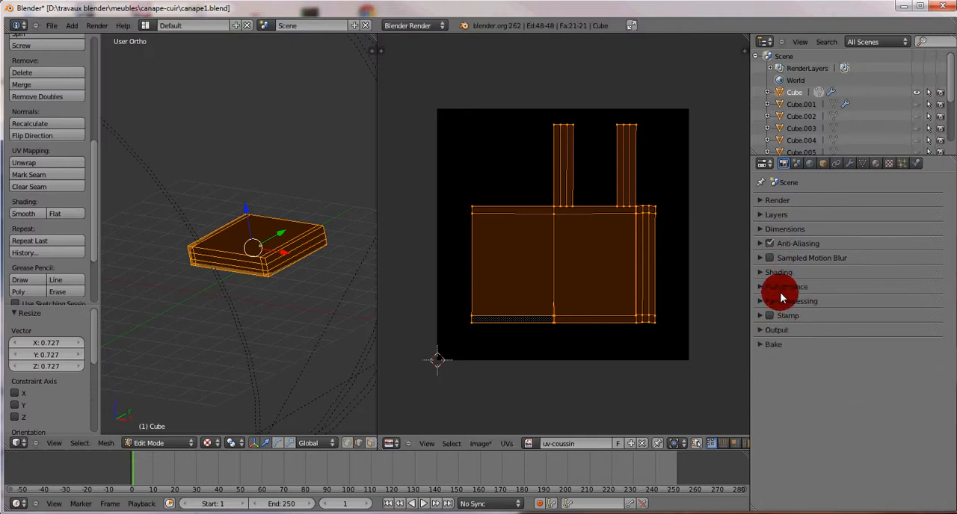
Step: Examine the render settings one section at a time, from Render, Layers and Dimensions through Shading and Performance
left_click(762, 202)
left_click(760, 201)
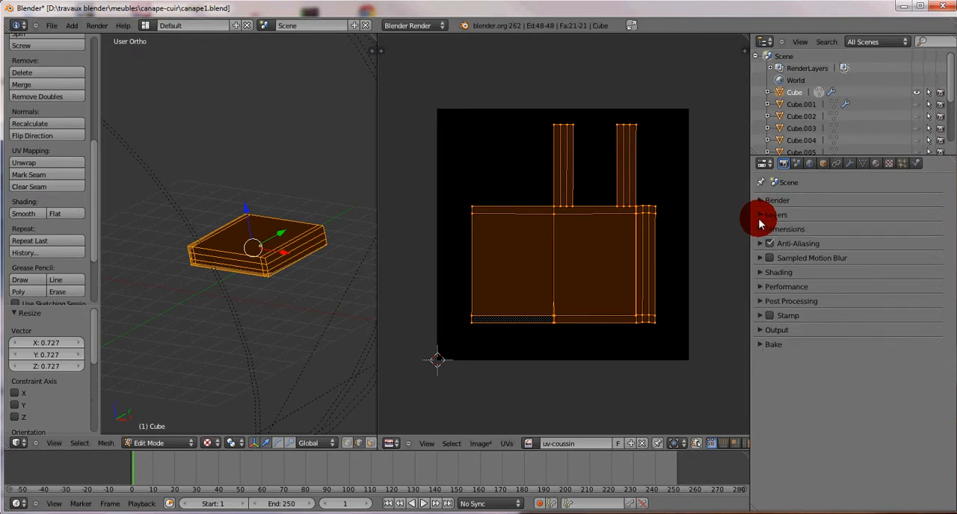
left_click(763, 214)
left_click(763, 213)
left_click(761, 230)
left_click(764, 230)
left_click(763, 245)
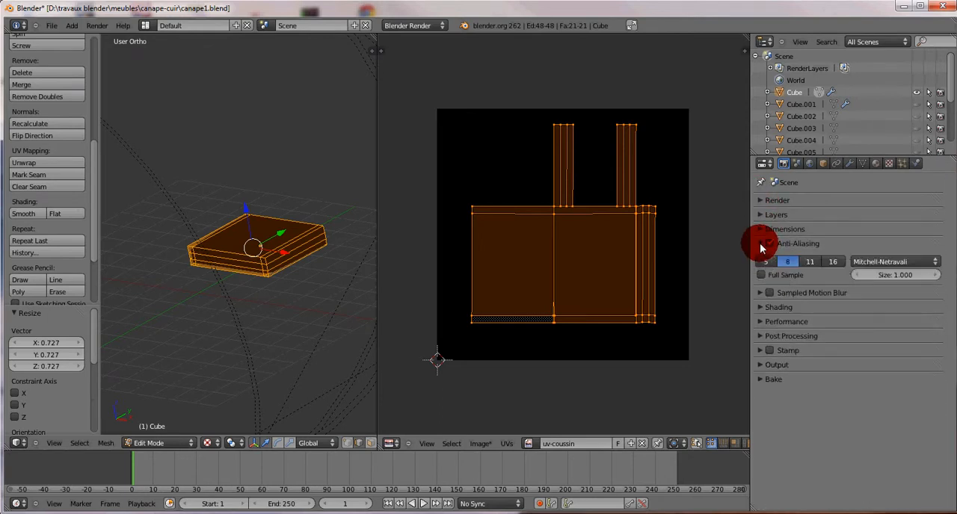
left_click(761, 247)
left_click(759, 259)
left_click(758, 259)
left_click(761, 272)
left_click(761, 272)
left_click(763, 287)
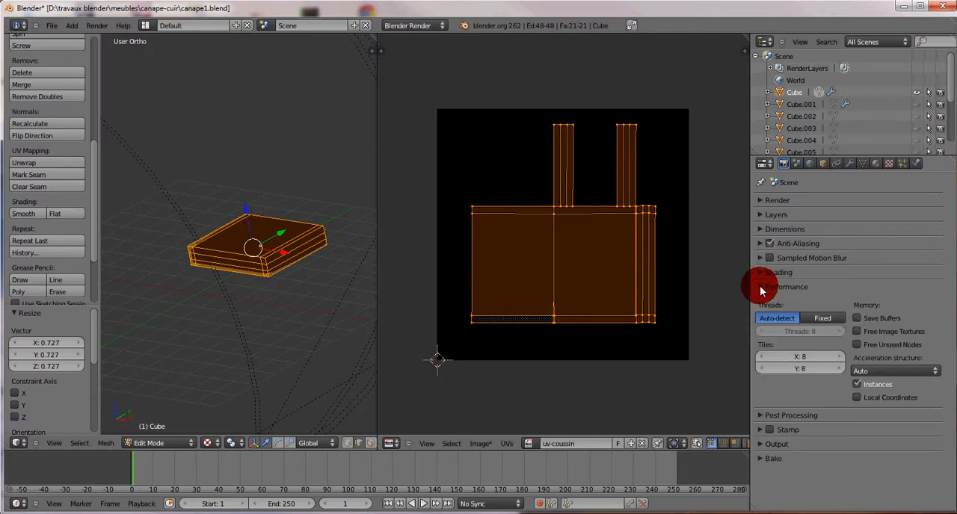
left_click(761, 288)
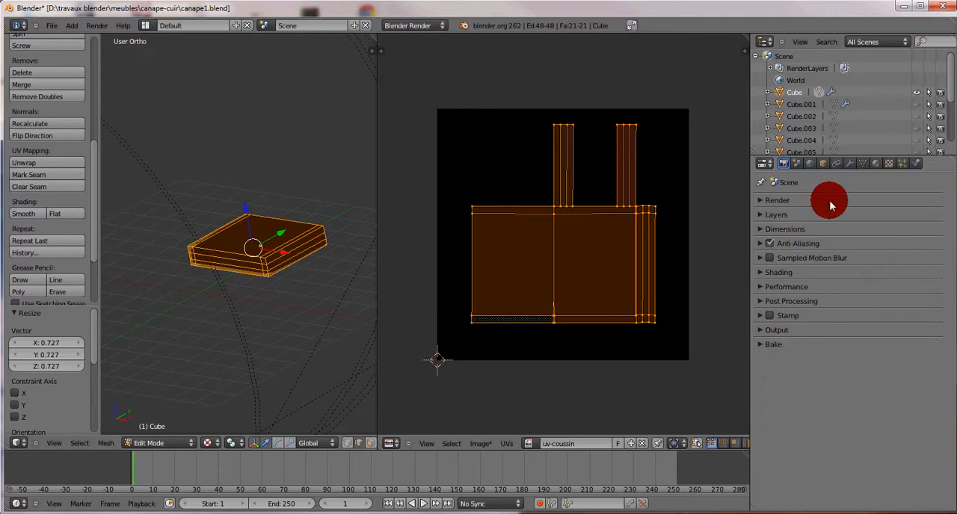
Step: Collapse the Scene, Audio, Units, Keying Sets, Gravity and Simplify sections of the scene settings
left_click(797, 165)
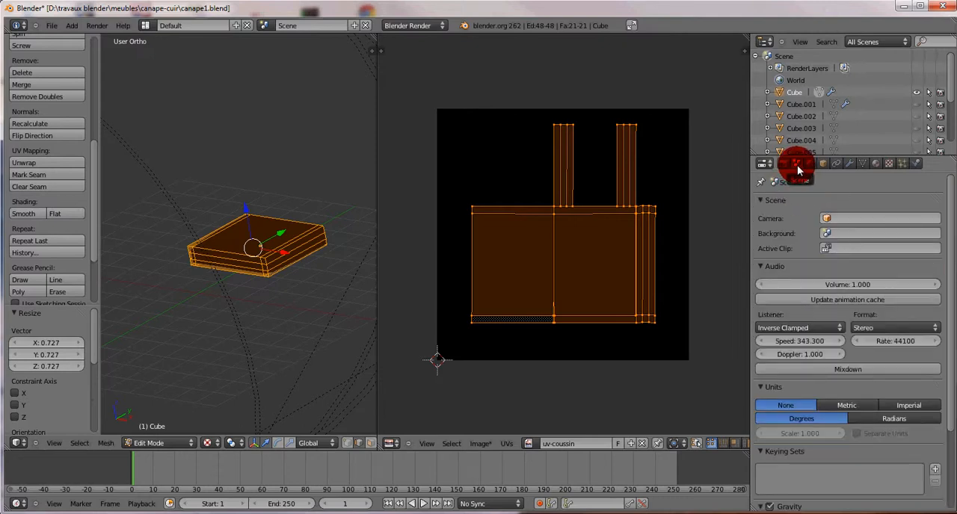
left_click(767, 203)
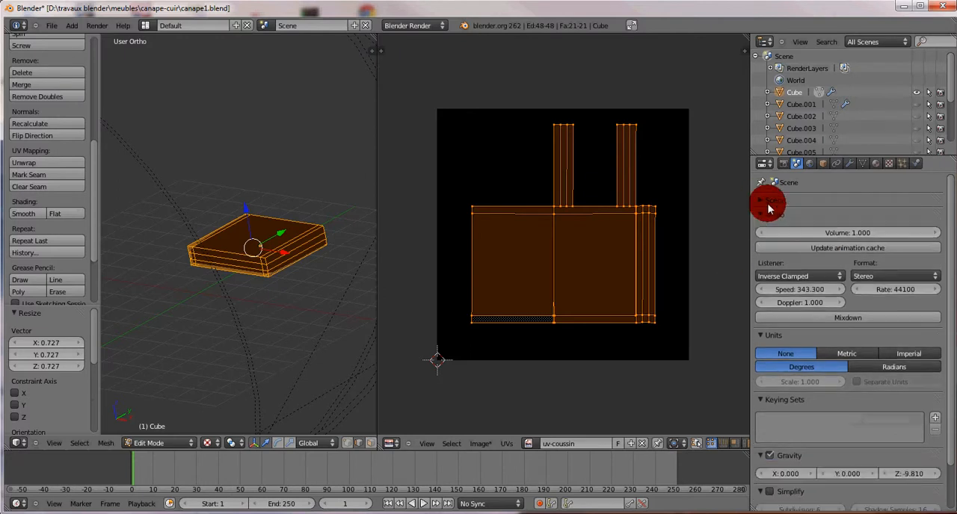
left_click(769, 215)
left_click(772, 229)
left_click(794, 246)
left_click(761, 258)
left_click(763, 275)
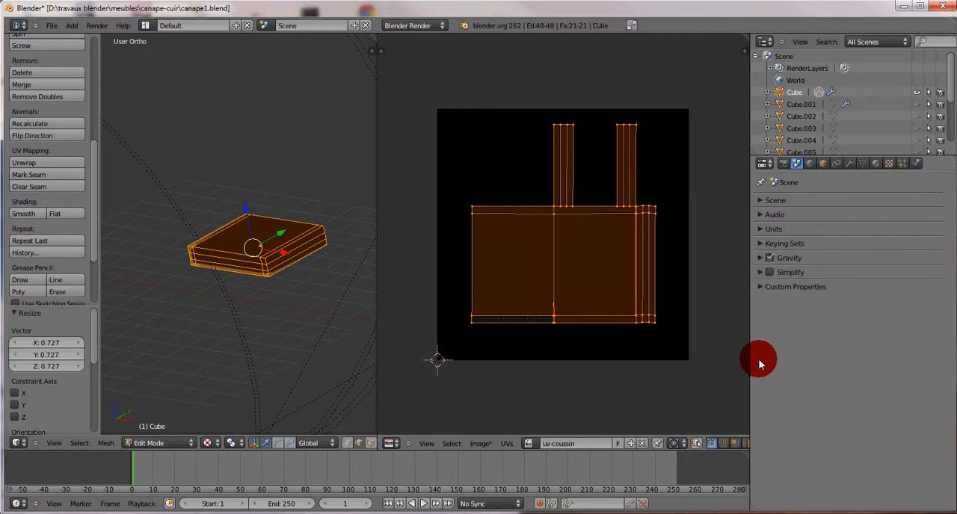
Step: Collapse the world's Preview and World sections and enable Ambient Occlusion
left_click(811, 165)
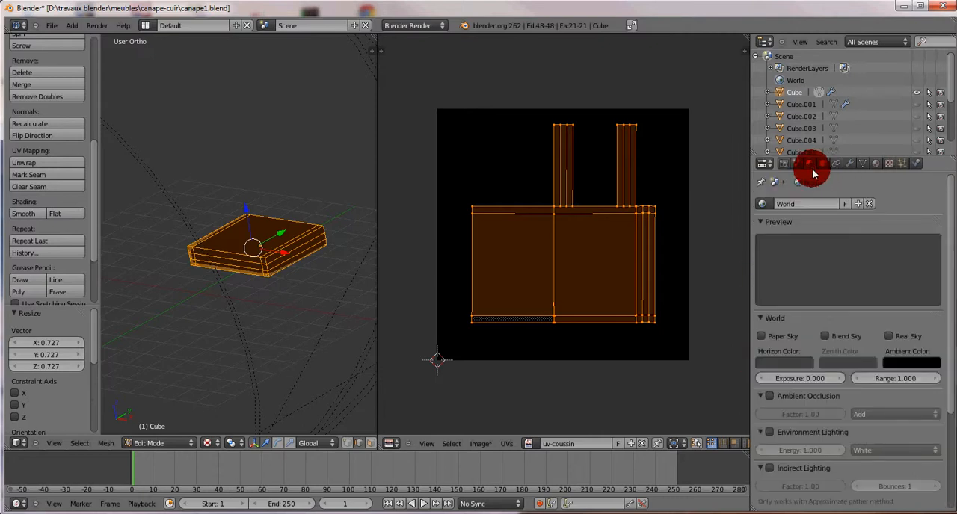
left_click(759, 223)
left_click(763, 237)
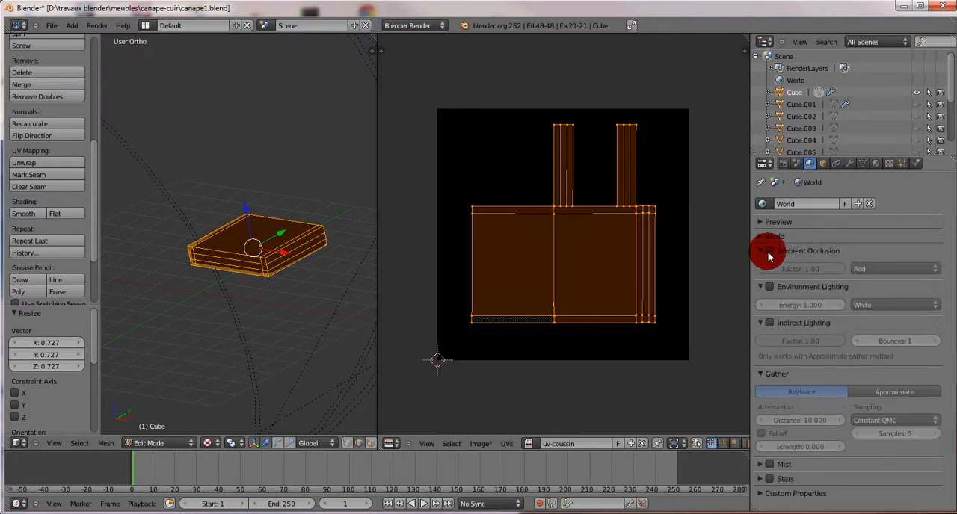
left_click(769, 252)
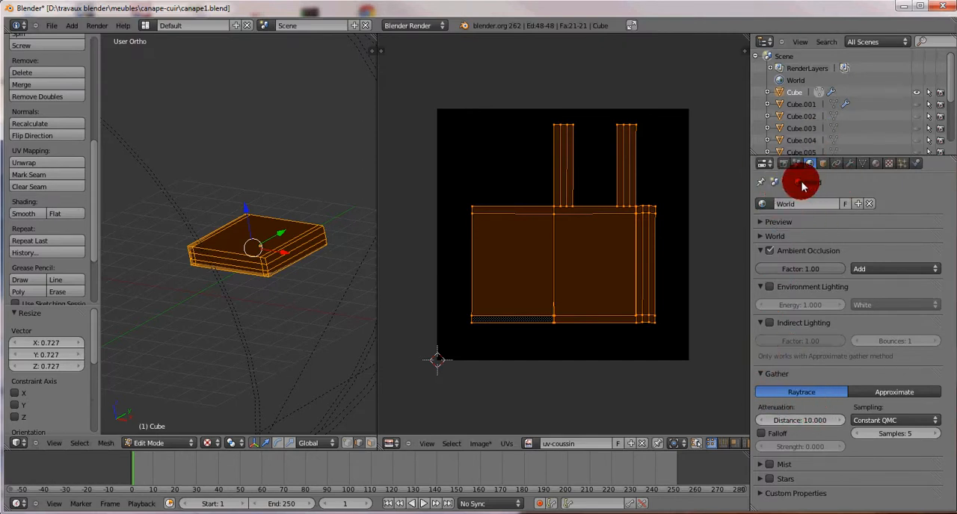
left_click(877, 167)
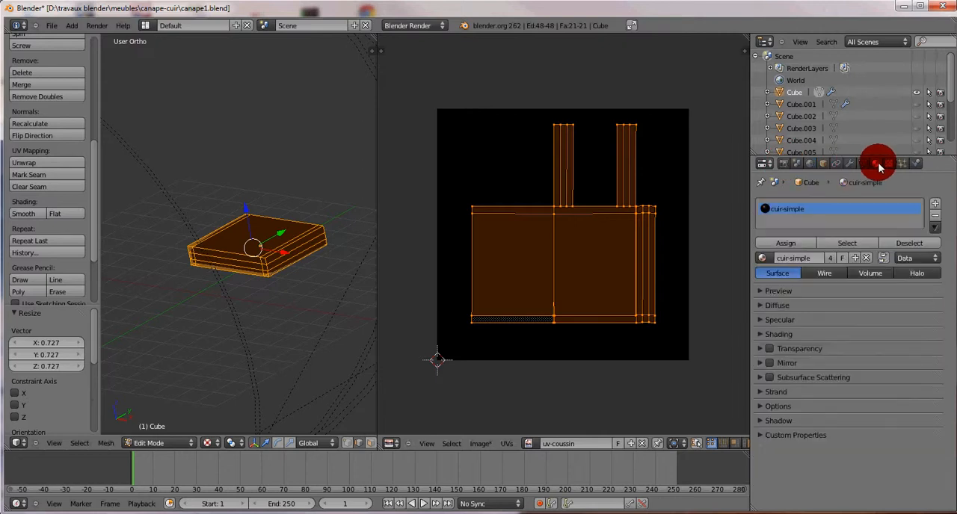
Step: Expand the Bake section of the render settings and choose Full Render as the bake mode
left_click(784, 164)
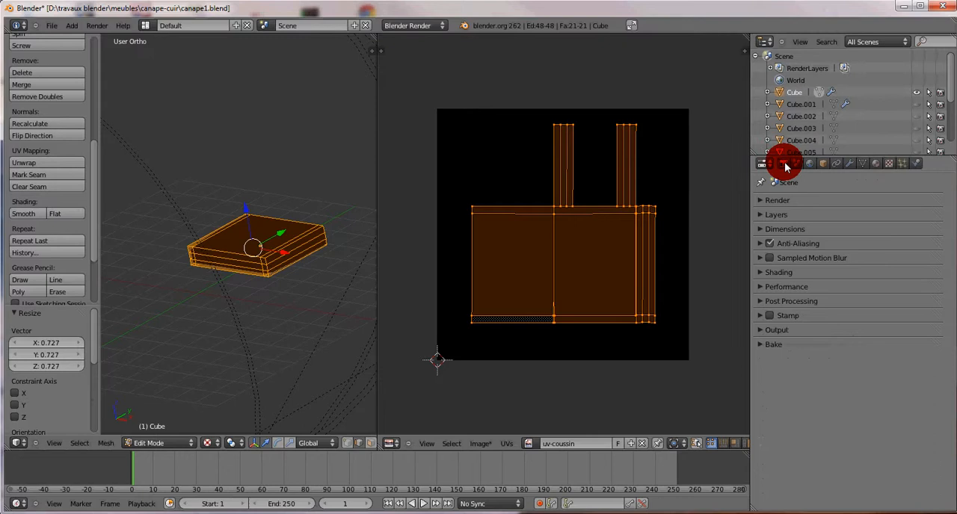
left_click(760, 345)
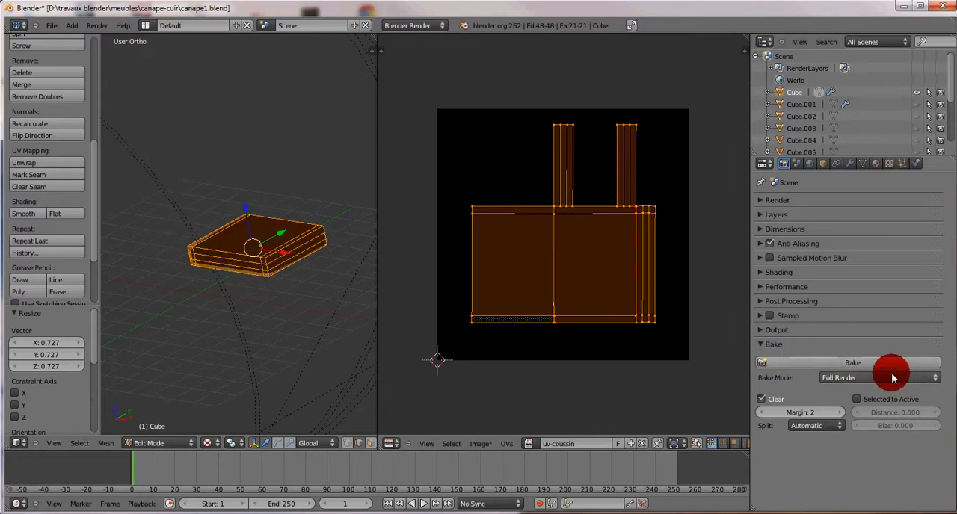
left_click(857, 381)
left_click(843, 367)
left_click(844, 378)
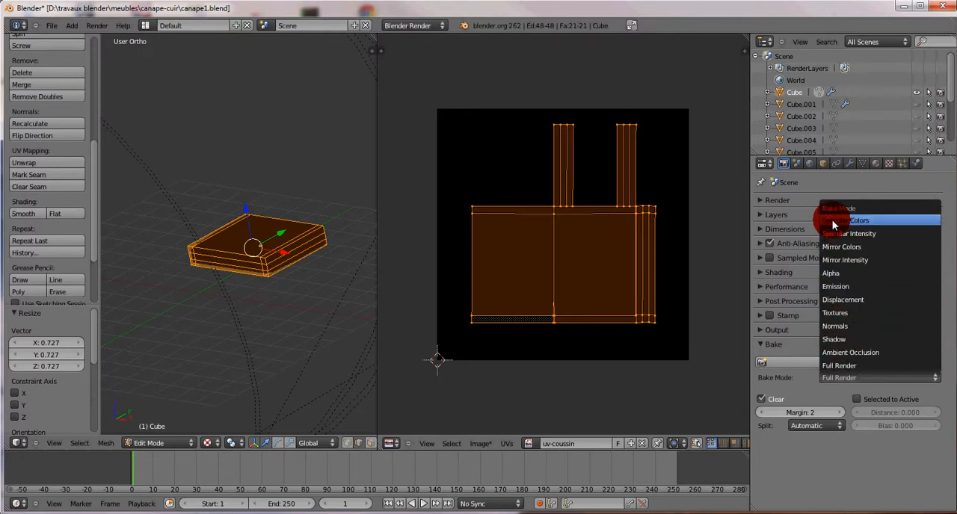
left_click(838, 365)
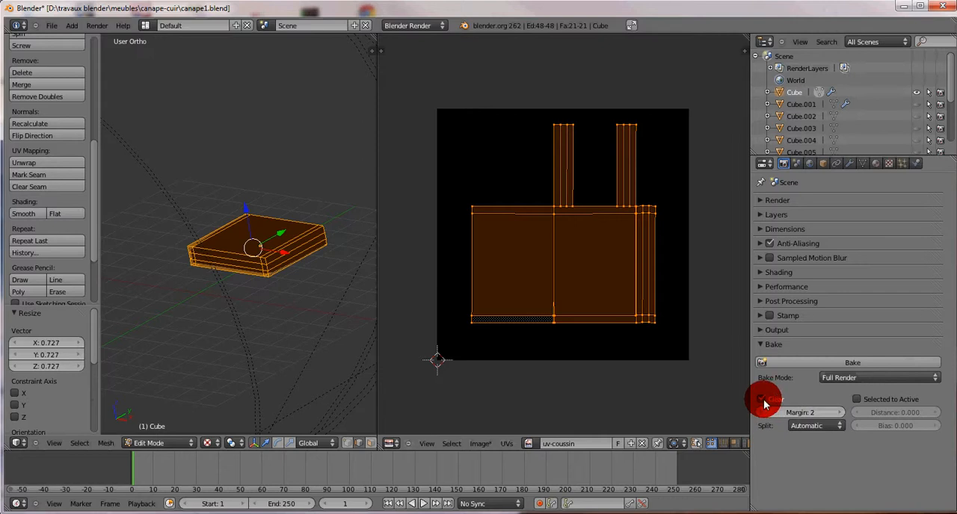
Step: Enable Selected to Active and bake the cushion's full render onto the uv-coussin image
left_click(857, 401)
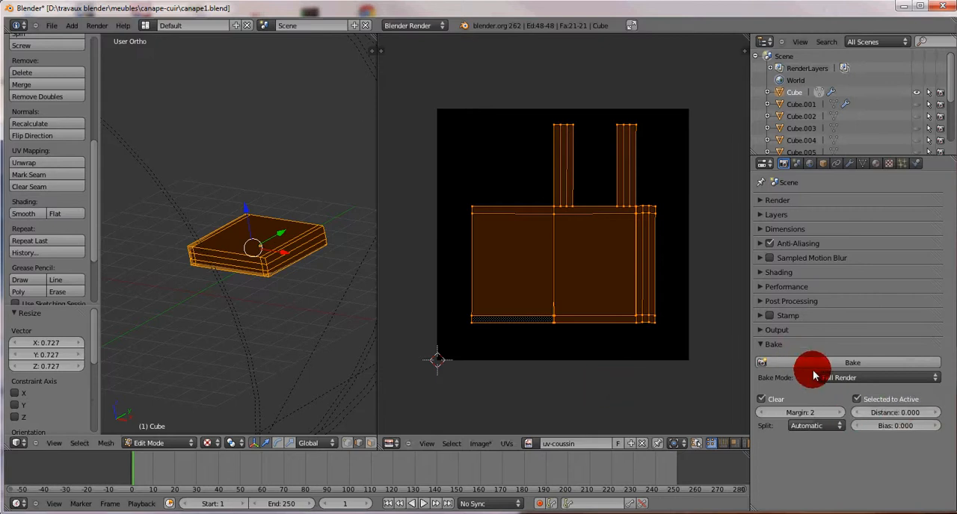
left_click(844, 364)
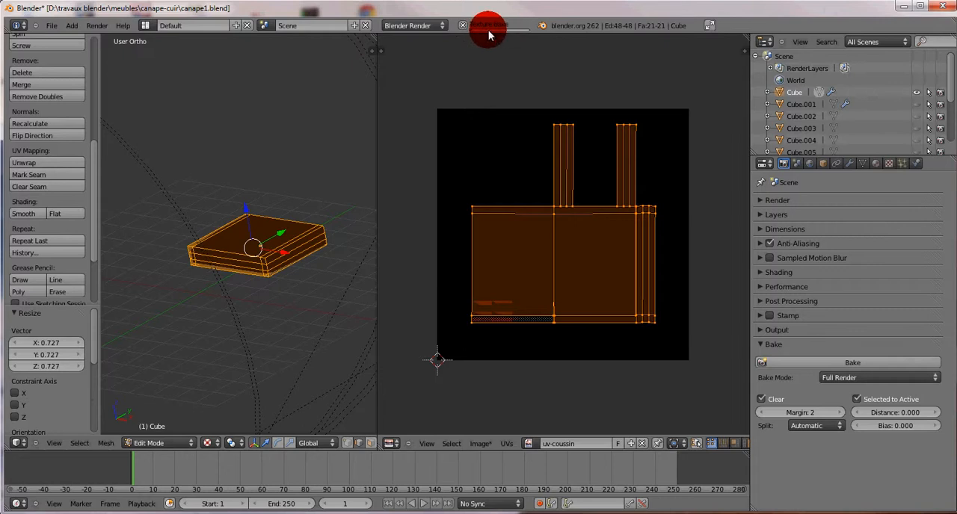
scroll(501, 313, "up", 2)
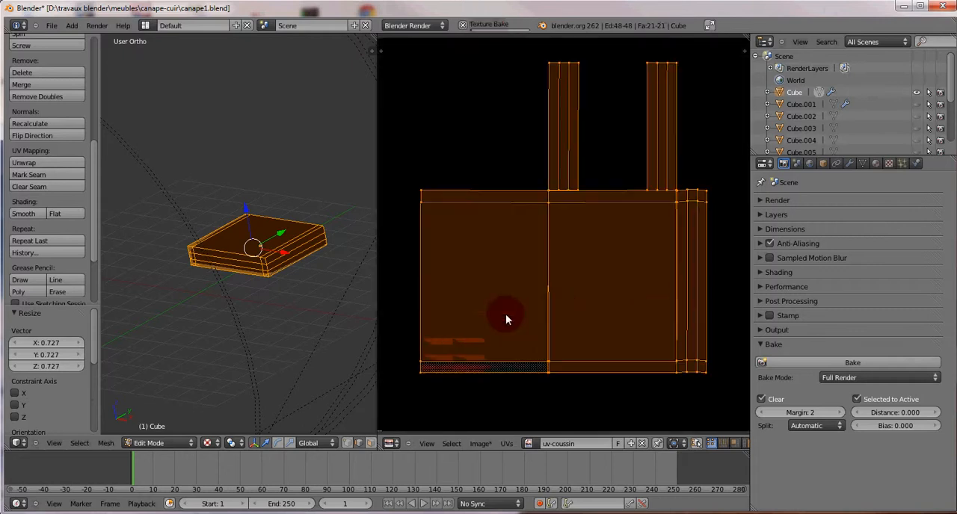
scroll(494, 340, "up", 2)
scroll(463, 341, "down", 2)
scroll(533, 298, "down", 1)
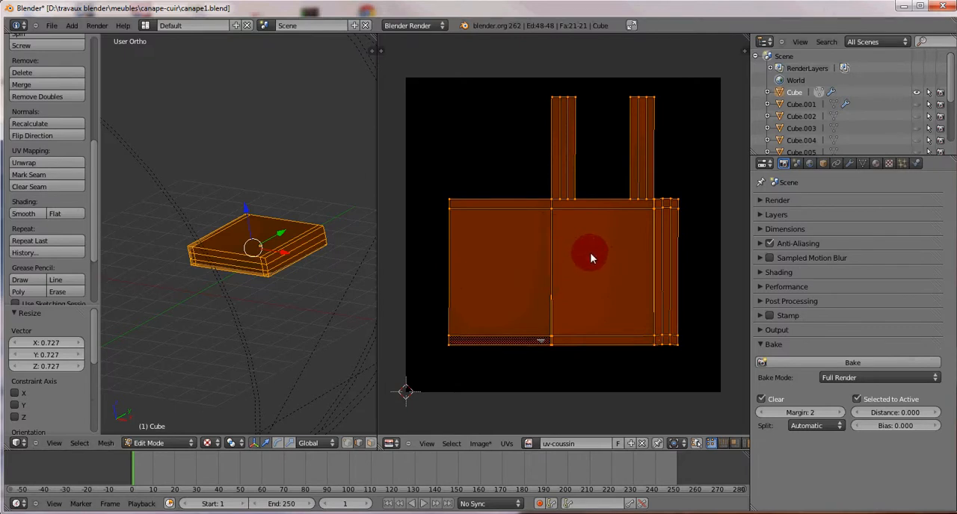
Step: Deselect all the UVs over the baked image and place the 2D cursor on the large central island
key("a")
scroll(621, 280, "up", 3)
scroll(599, 293, "down", 3)
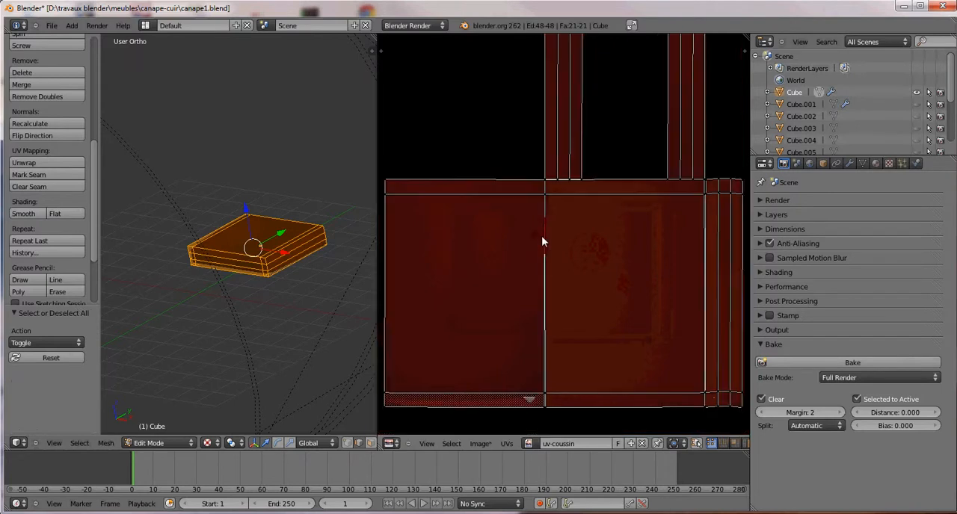
left_click(589, 287)
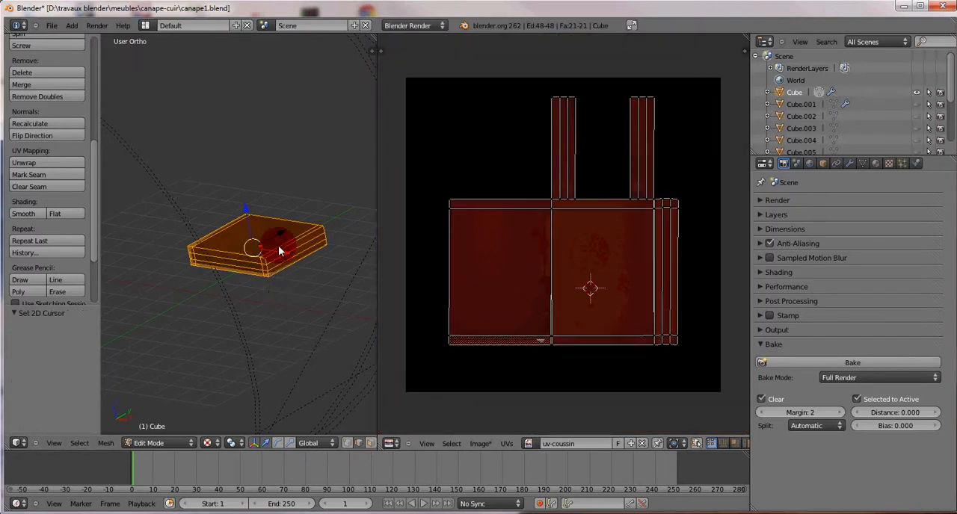
Step: Return the cushion to Object Mode and inspect the baked texture on it up close
middle_click_drag(228, 260, 227, 416)
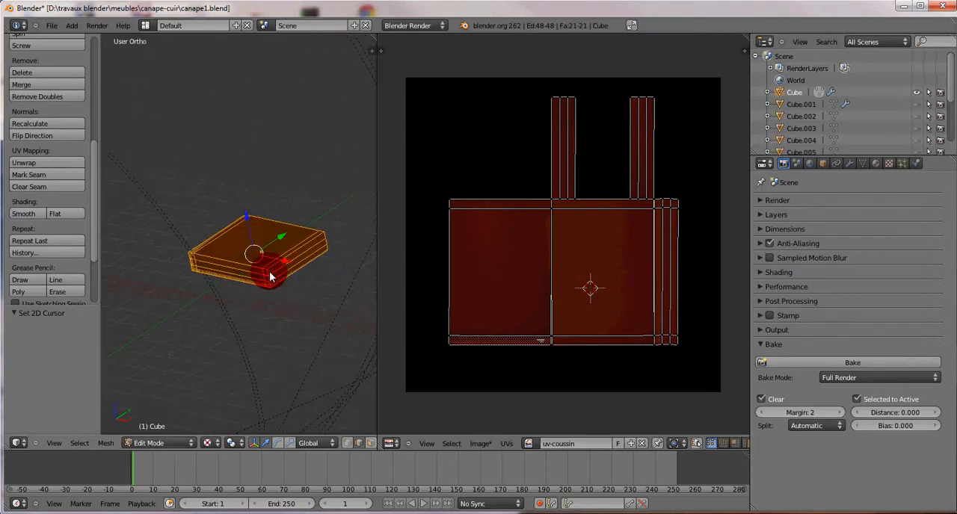
key("Tab")
middle_click_drag(295, 281, 292, 315)
scroll(342, 295, "up", 4)
scroll(279, 280, "up", 3)
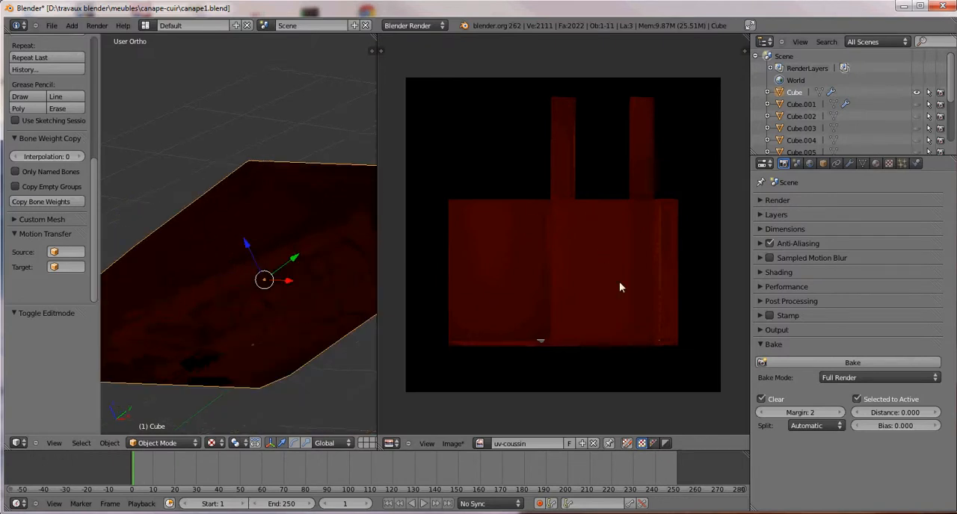
Step: Open the image commands for the baked uv-coussin image and show its Invert options
left_click(452, 443)
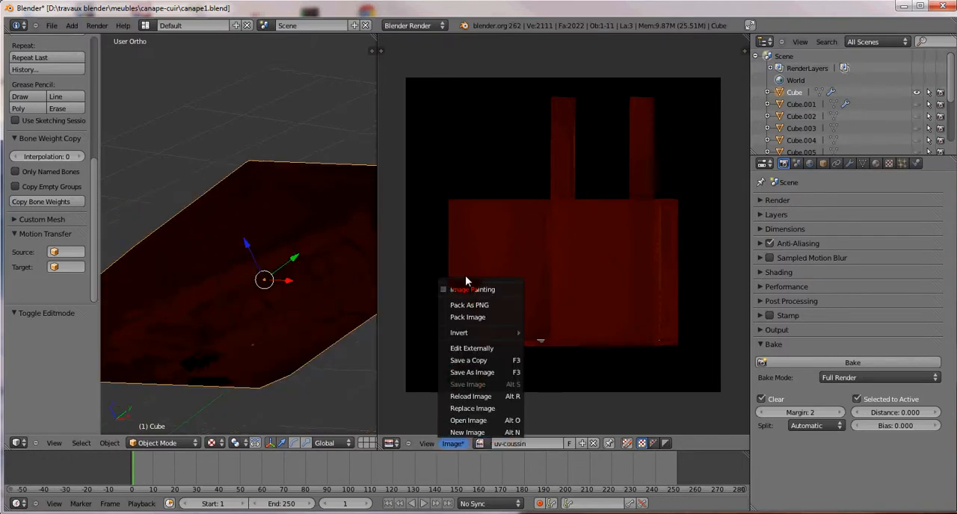
mouse_move(464, 332)
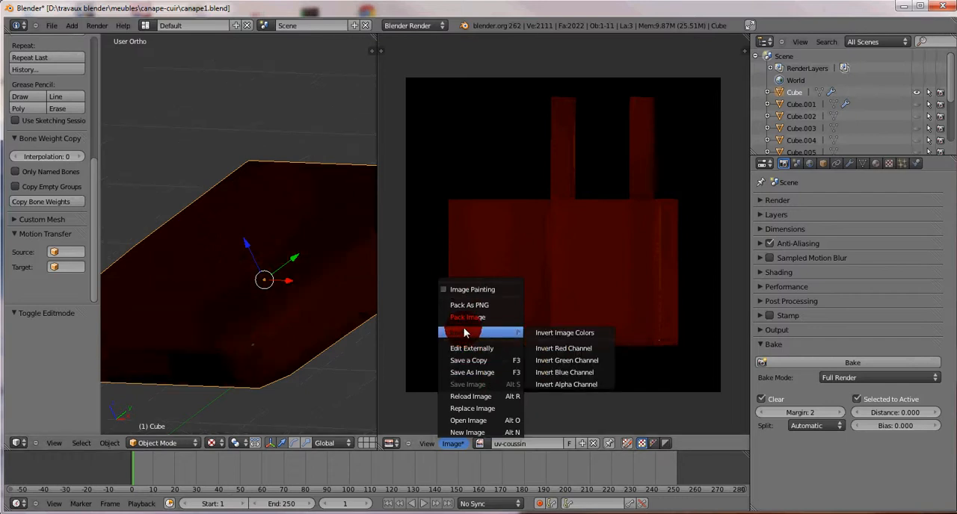